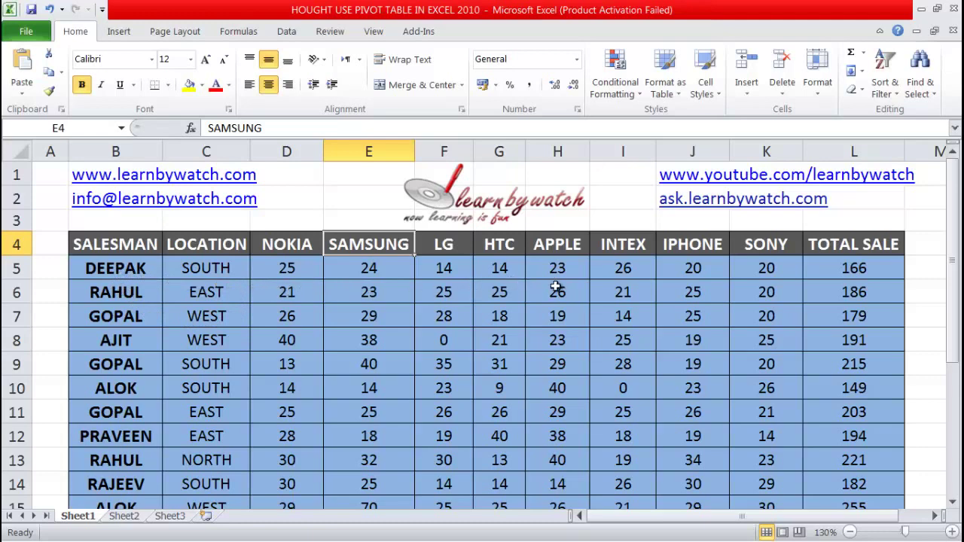
# Create a PivotTable from the sales data range Sheet1!$B$4:$L$23, placed on a new worksheet.
pyautogui.scroll(-4, 173, 356)
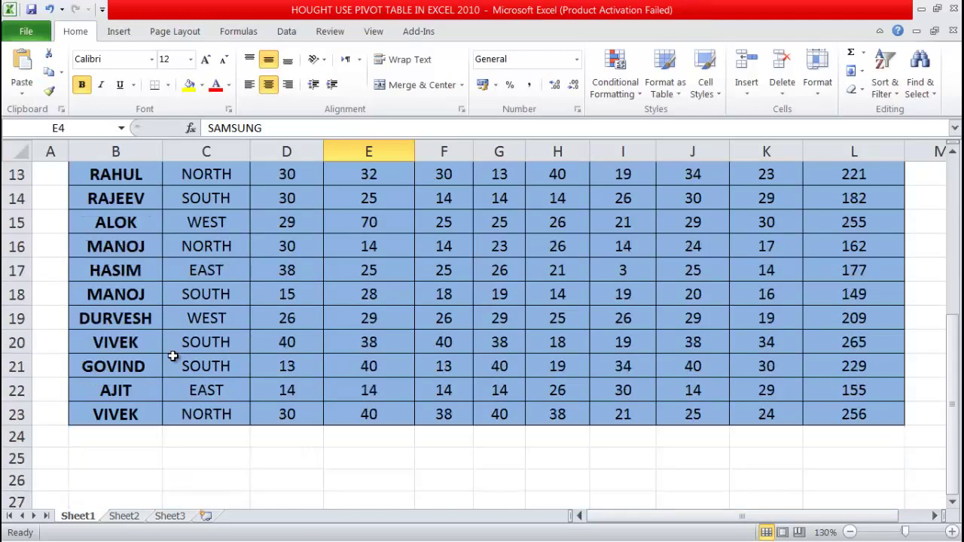
pyautogui.scroll(4, 173, 356)
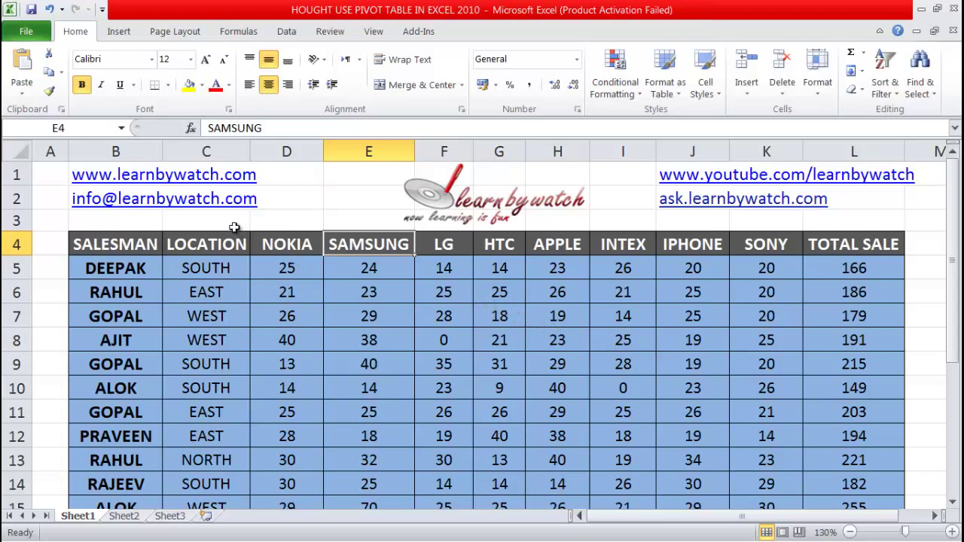
pyautogui.click(125, 32)
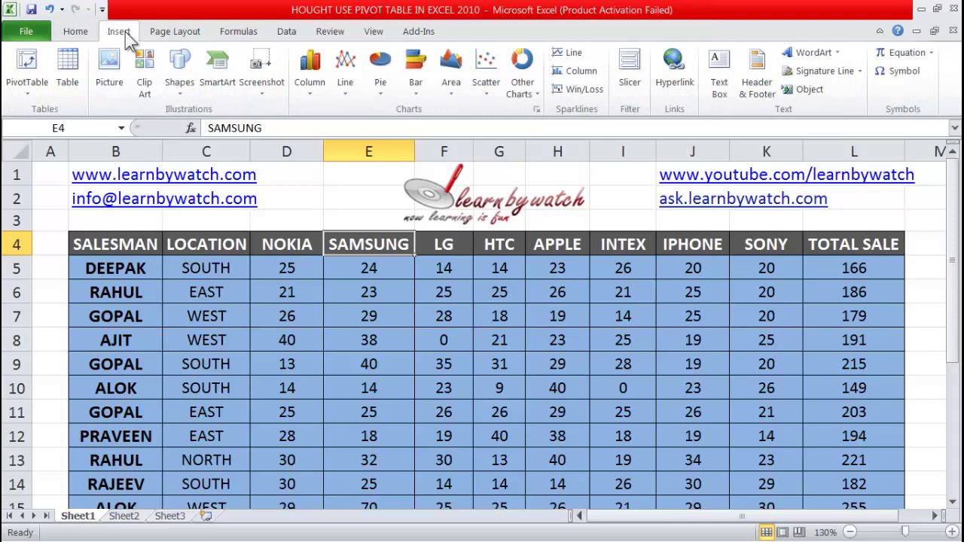
pyautogui.click(33, 91)
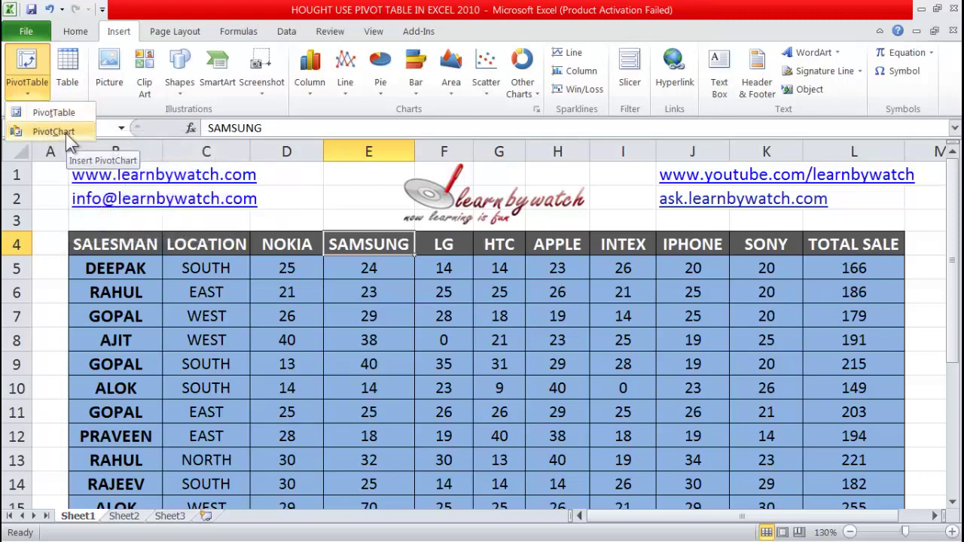
pyautogui.click(70, 113)
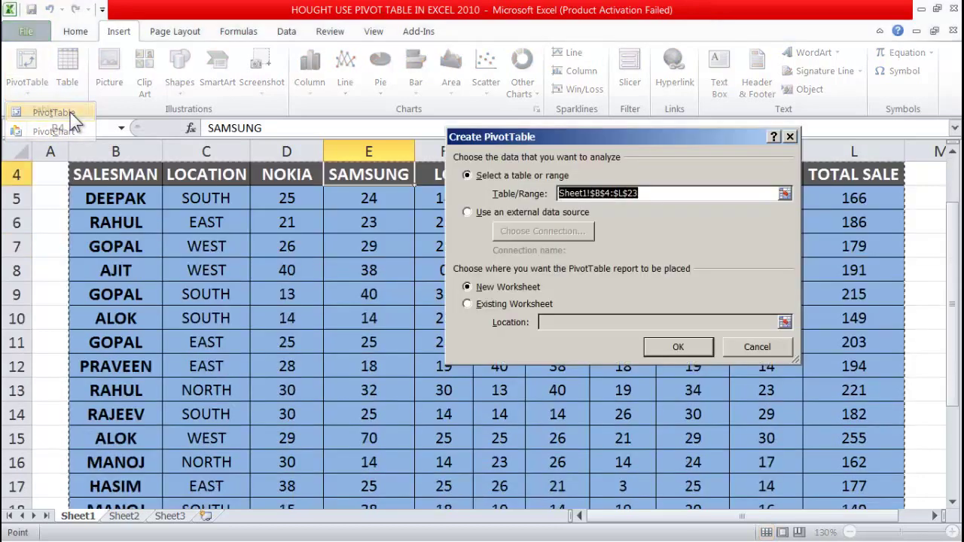
pyautogui.moveTo(581, 137); pyautogui.dragTo(494, 89)
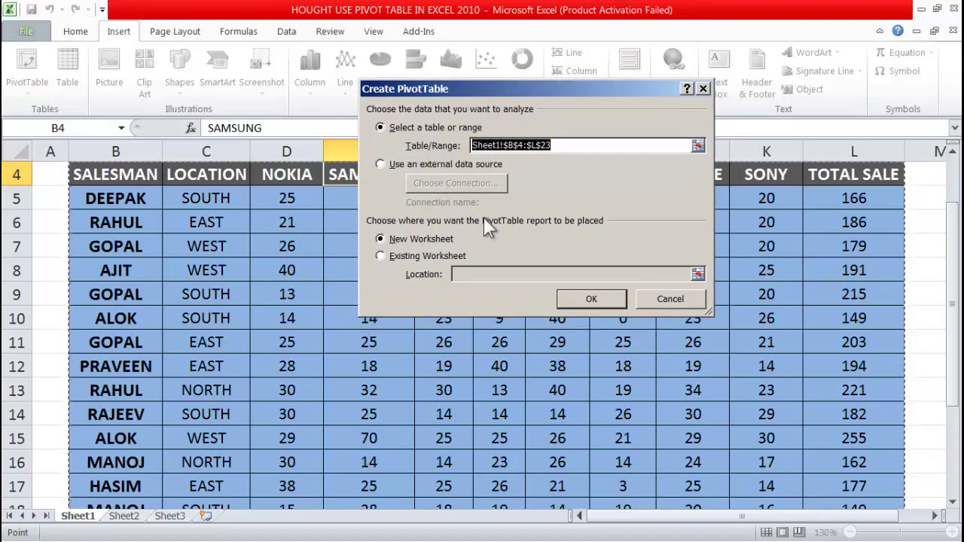
pyautogui.scroll(1, 434, 230)
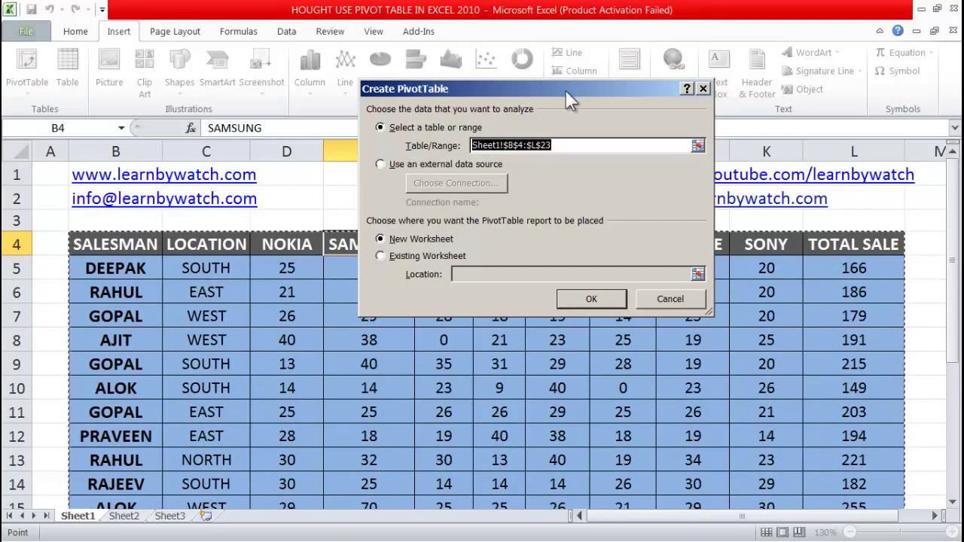
pyautogui.moveTo(506, 90); pyautogui.dragTo(530, 62)
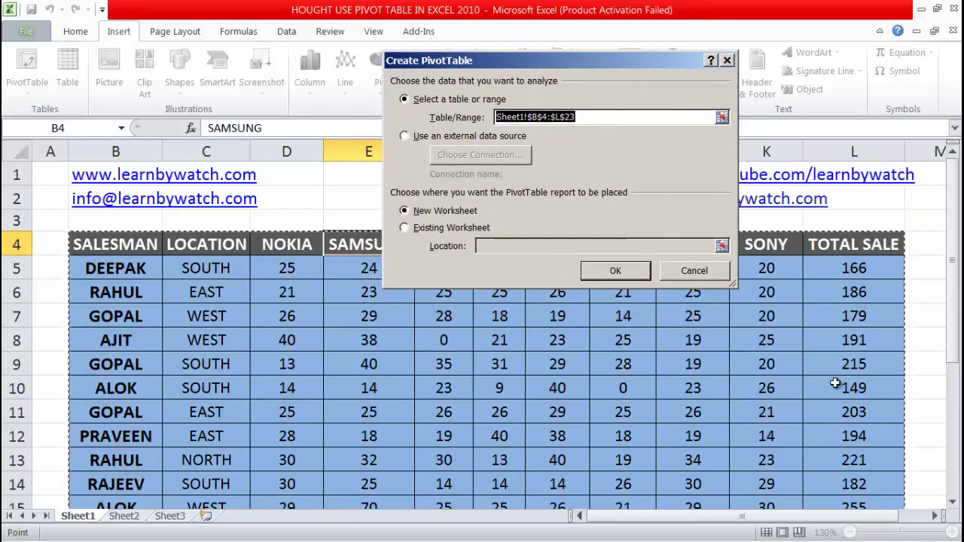
pyautogui.scroll(-4, 758, 383)
pyautogui.scroll(4, 386, 379)
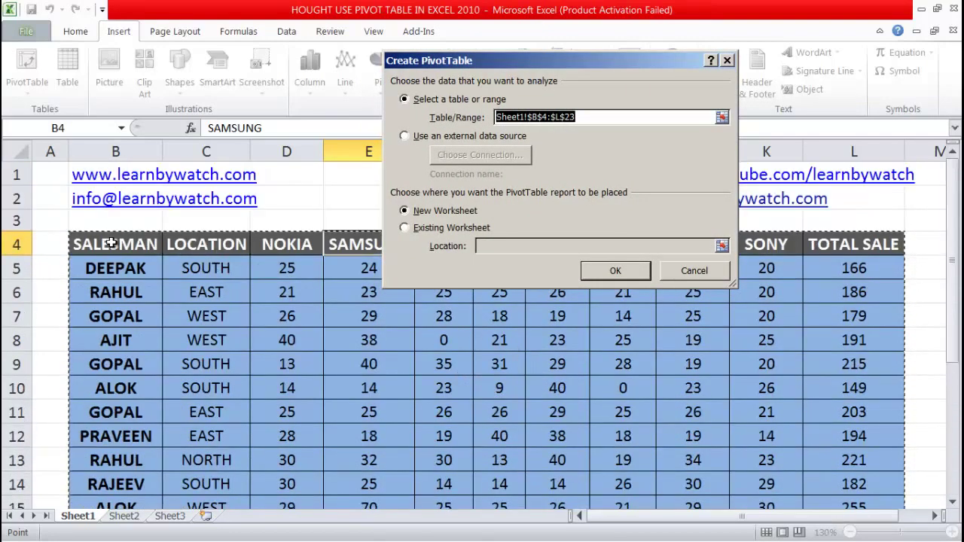
pyautogui.moveTo(110, 243); pyautogui.dragTo(834, 463)
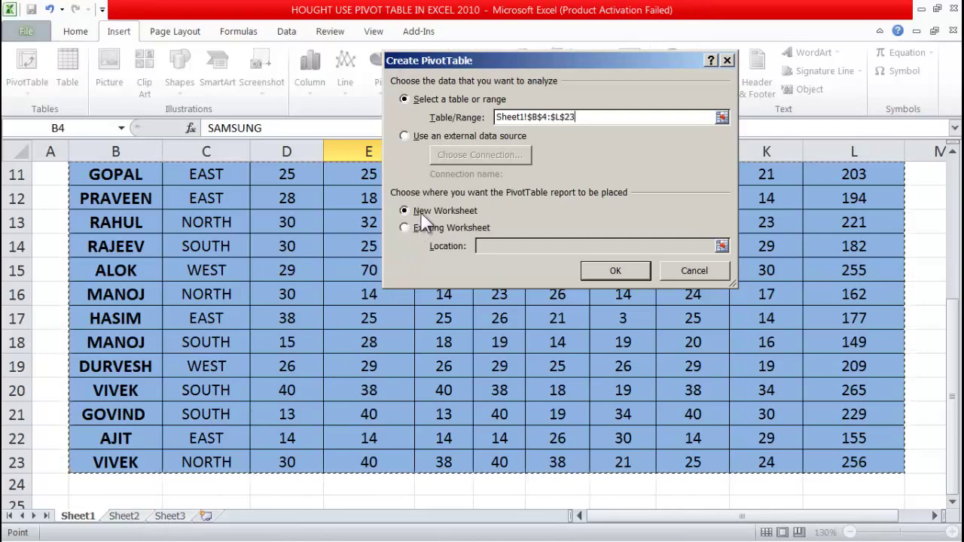
pyautogui.click(609, 271)
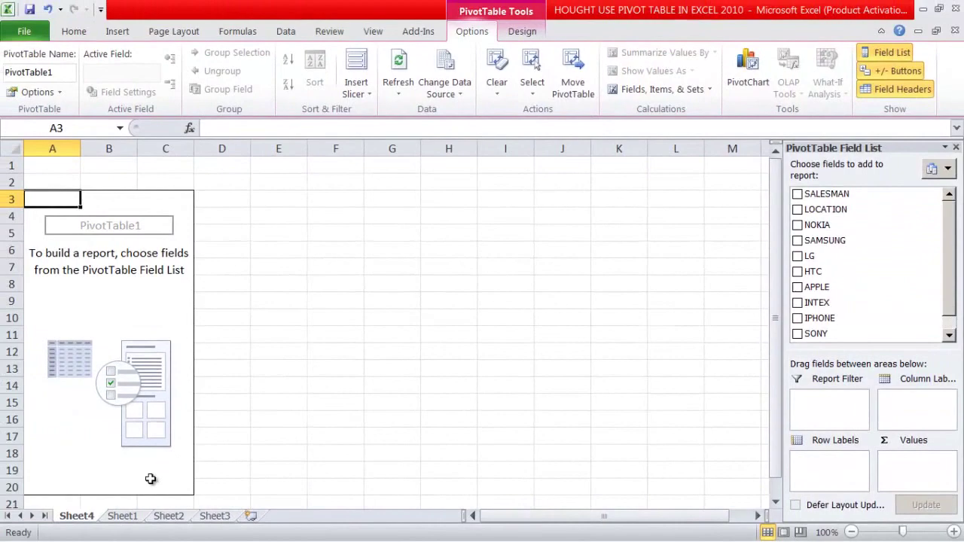
# Review the source sales table on Sheet1, from its column headings down to the last record, and return to the PivotTable sheet.
pyautogui.click(122, 515)
pyautogui.scroll(4, 316, 411)
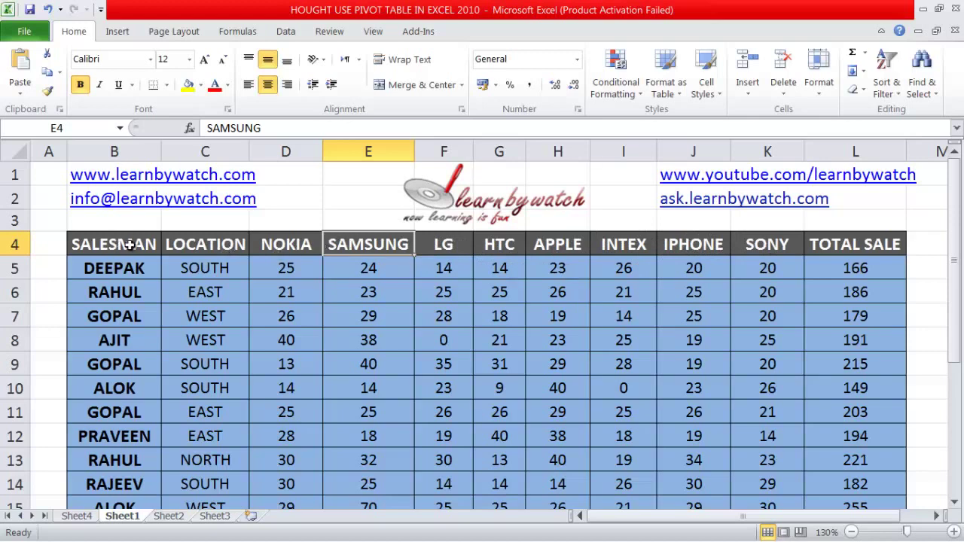
pyautogui.scroll(-1, 329, 299)
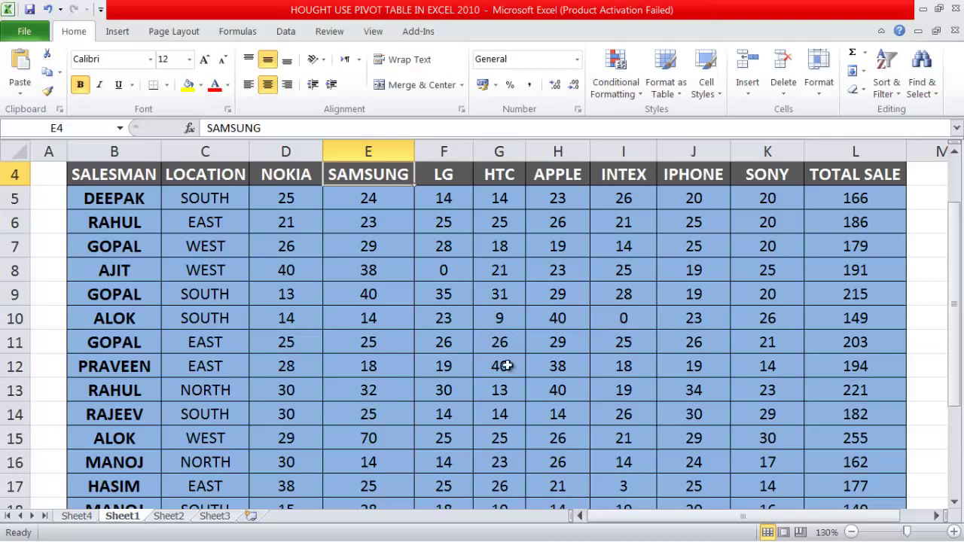
pyautogui.scroll(-1, 509, 360)
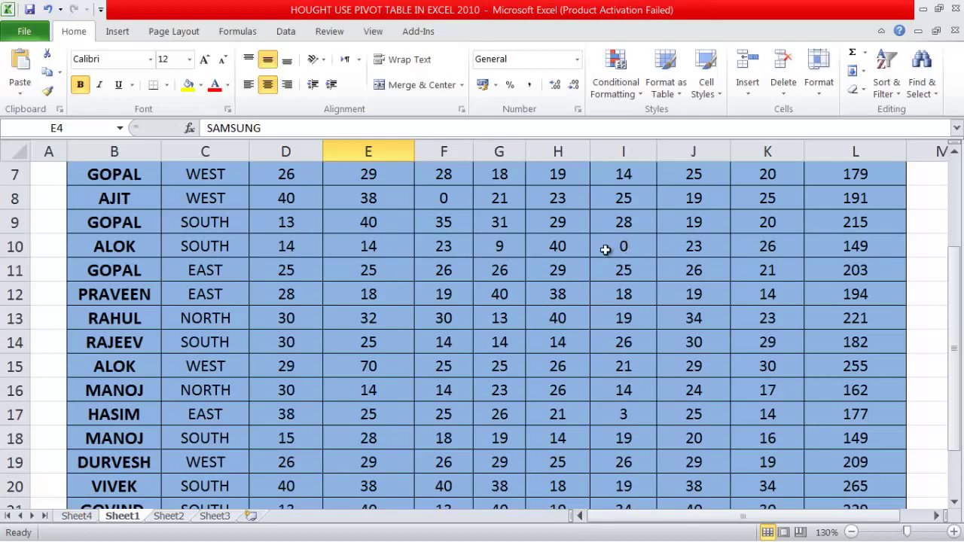
pyautogui.scroll(-2, 564, 337)
pyautogui.scroll(4, 565, 338)
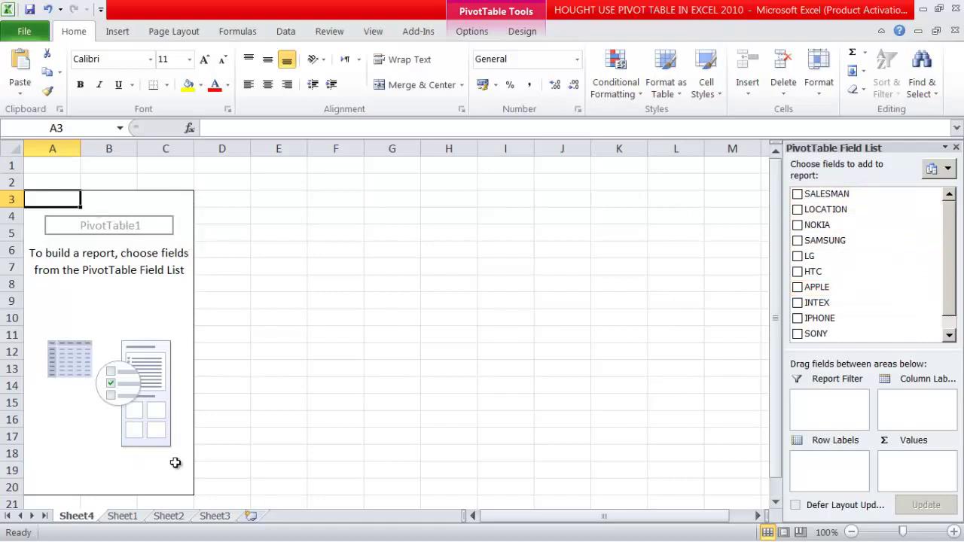
# Try adding the SALESMAN field to the row labels and removing it from the PivotTable, twice in a row.
pyautogui.click(798, 195)
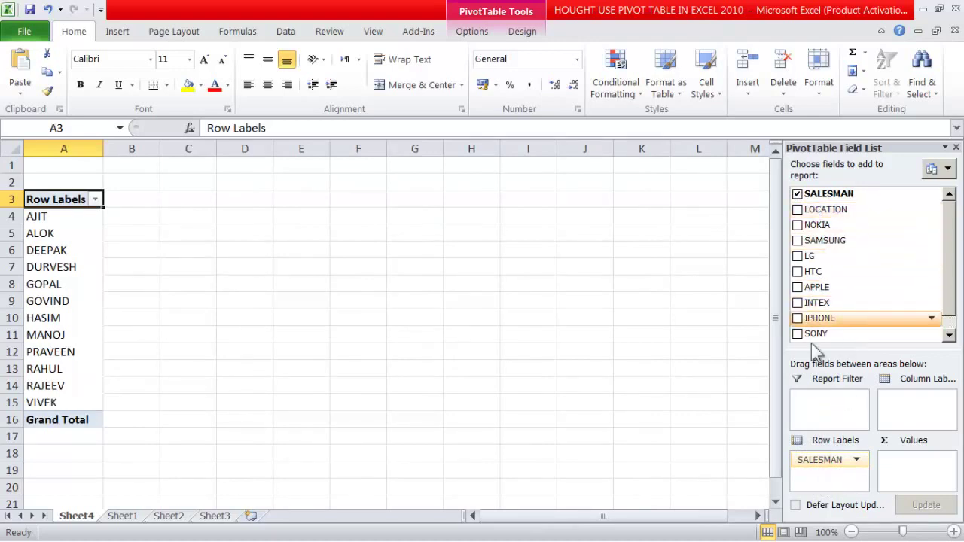
pyautogui.click(831, 463)
pyautogui.click(820, 465)
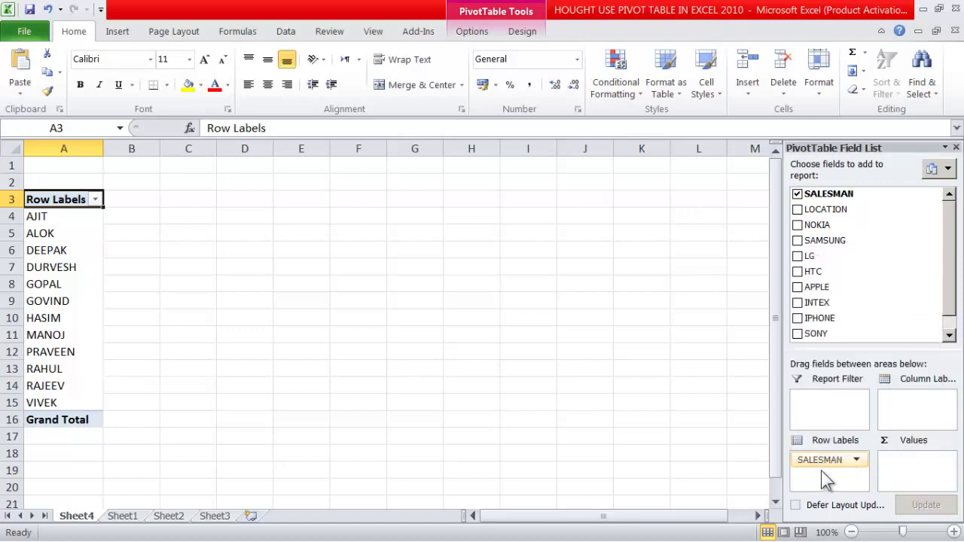
pyautogui.moveTo(826, 462); pyautogui.dragTo(898, 283)
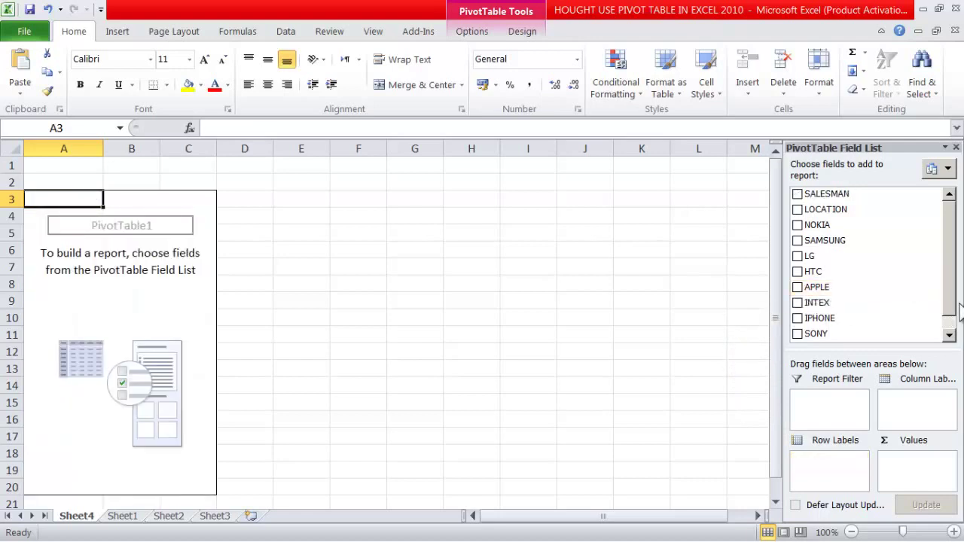
pyautogui.click(798, 195)
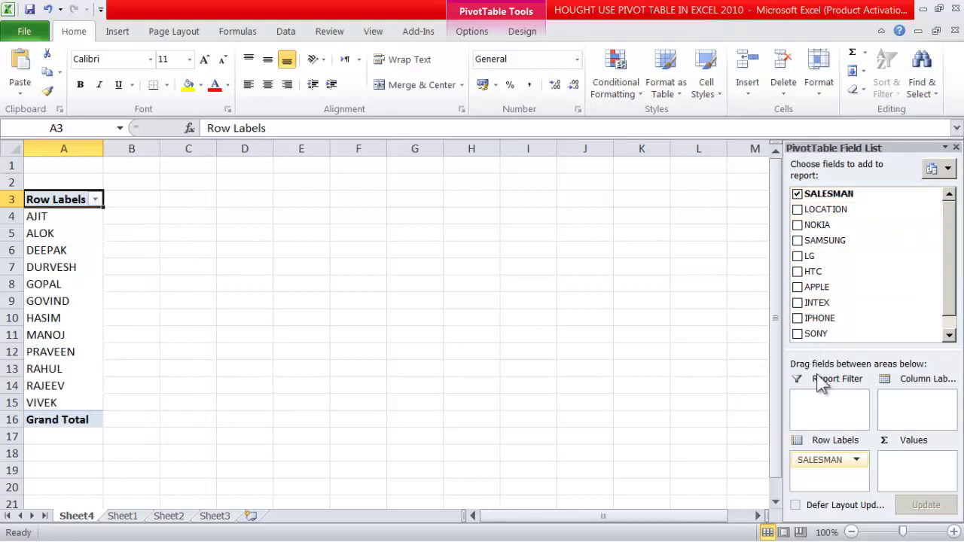
pyautogui.click(856, 459)
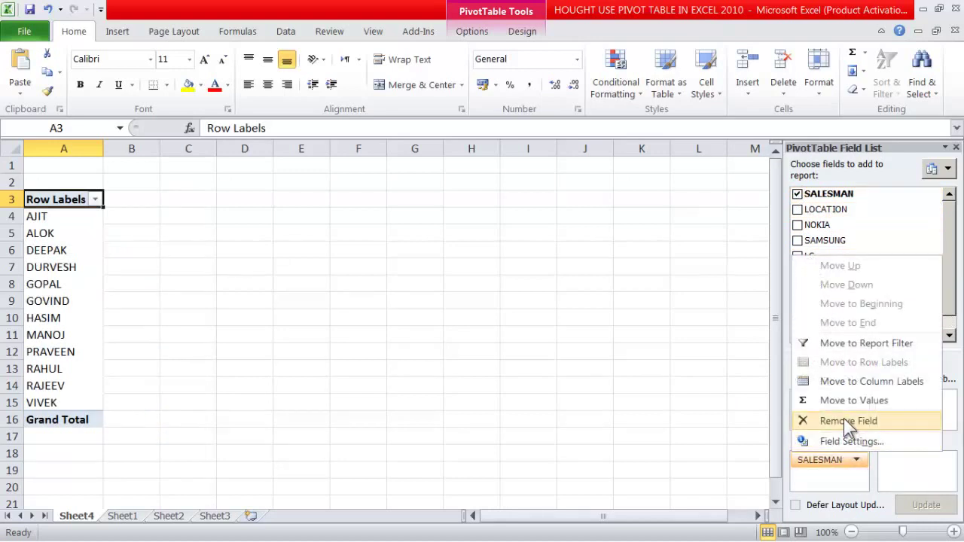
pyautogui.click(848, 426)
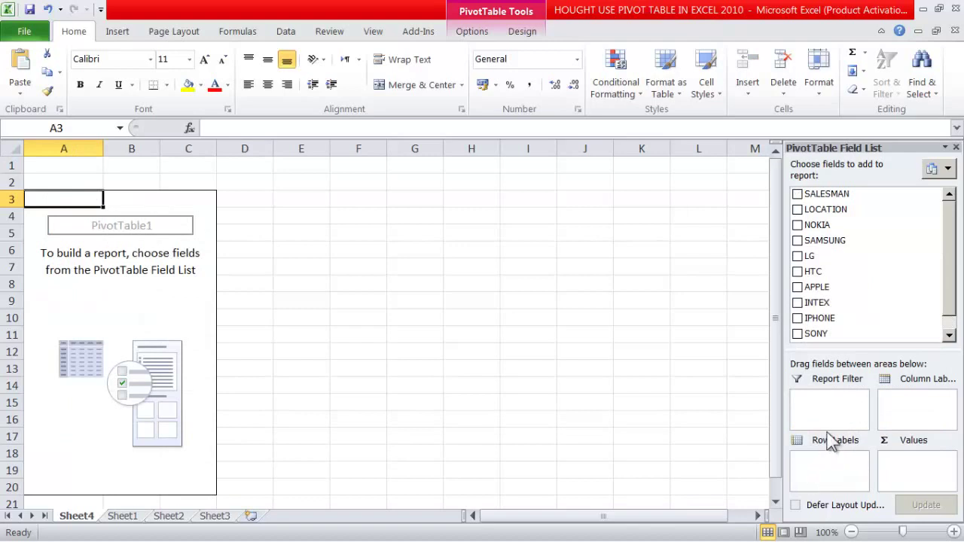
# Add the SALESMAN field to the PivotTable, trying it as column labels before returning it to the row labels.
pyautogui.click(798, 194)
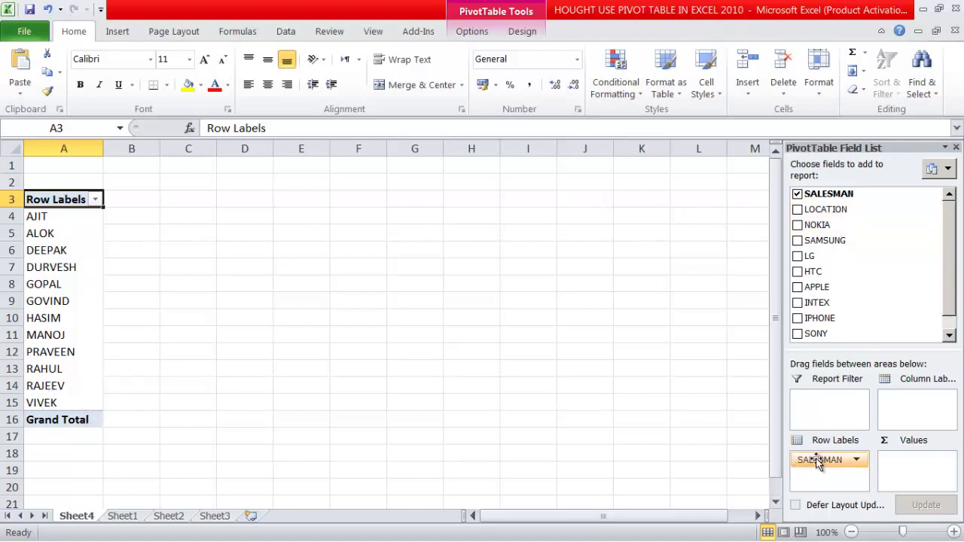
pyautogui.moveTo(819, 462); pyautogui.dragTo(909, 418)
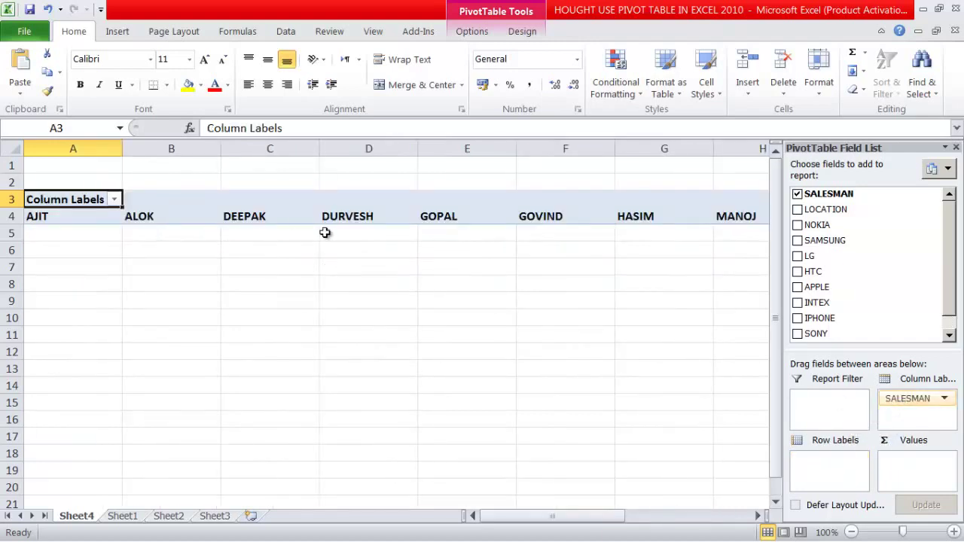
pyautogui.moveTo(549, 518); pyautogui.dragTo(566, 531)
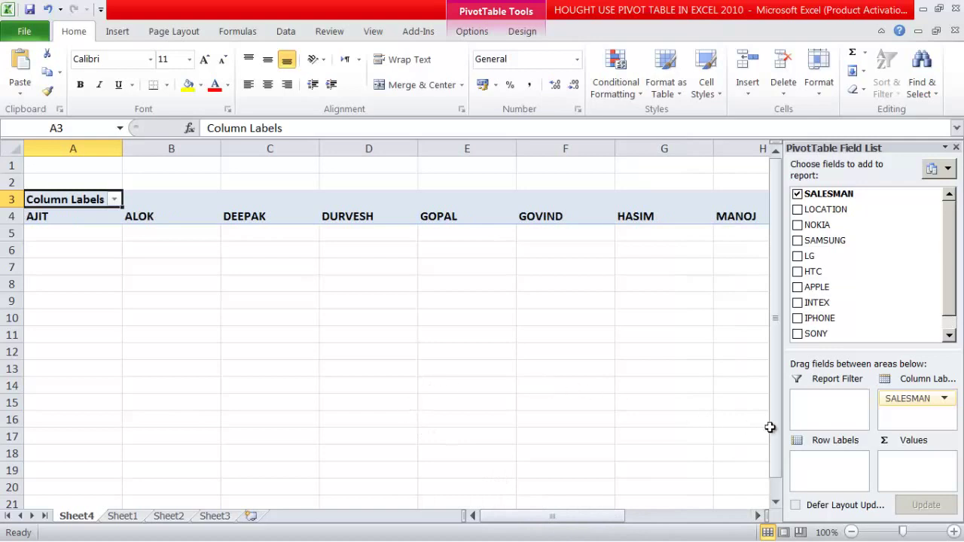
pyautogui.moveTo(921, 399); pyautogui.dragTo(817, 469)
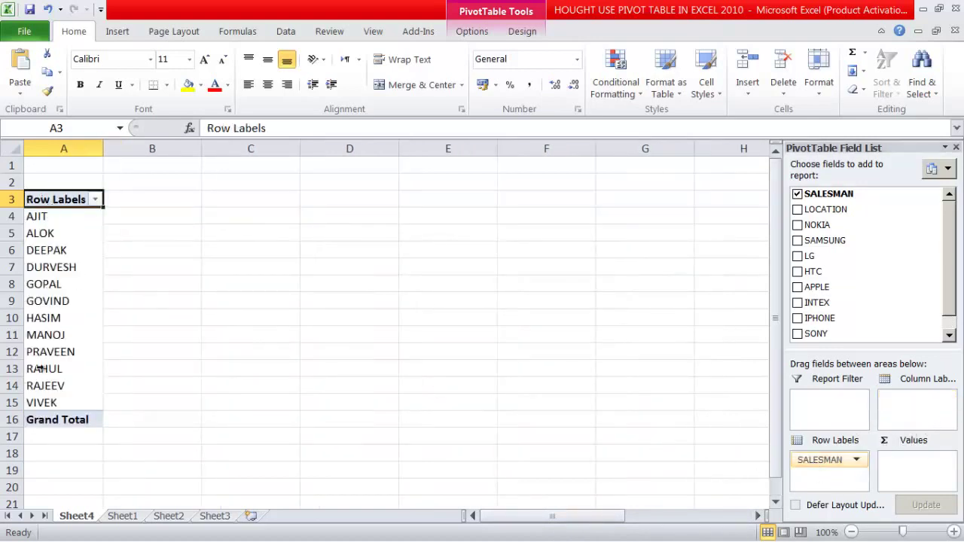
# Add the LOCATION field beneath SALESMAN in the row labels and look through the grouped list.
pyautogui.click(798, 210)
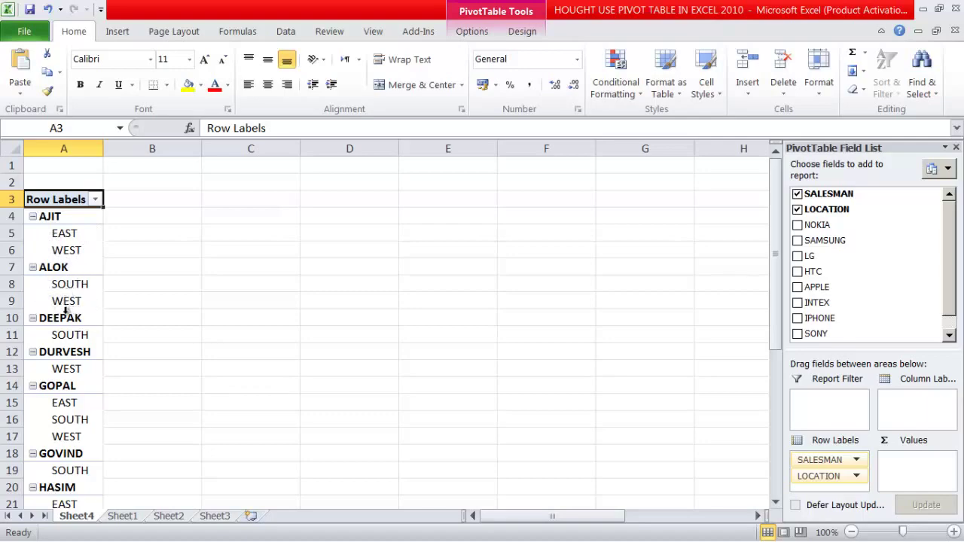
pyautogui.scroll(-7, 66, 309)
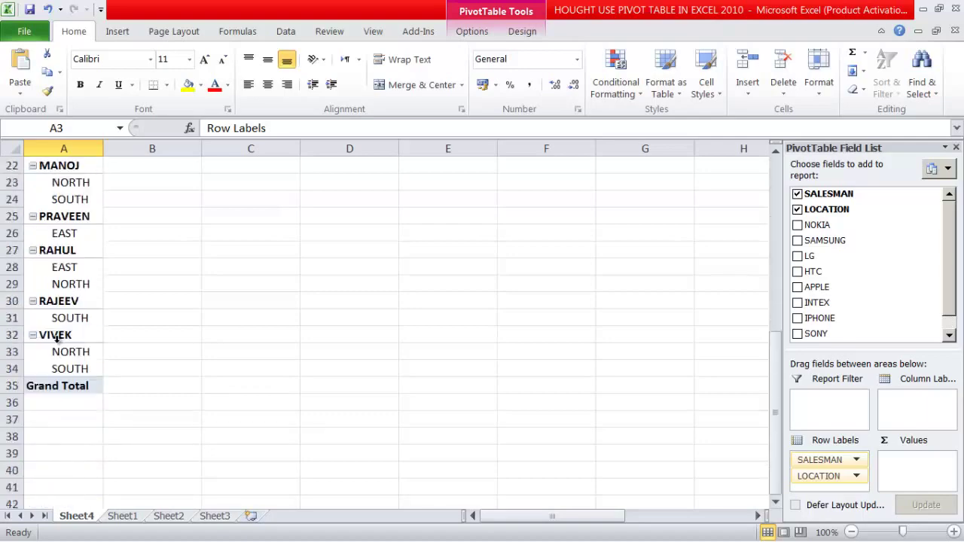
pyautogui.scroll(7, 58, 335)
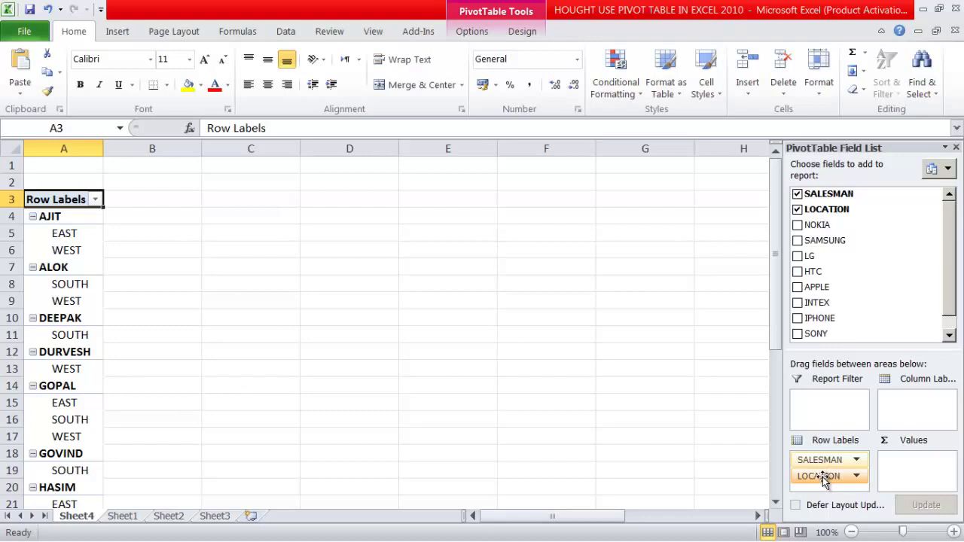
# Reorder the row labels so LOCATION comes above SALESMAN, and look through the regrouped list.
pyautogui.moveTo(823, 479); pyautogui.dragTo(825, 462)
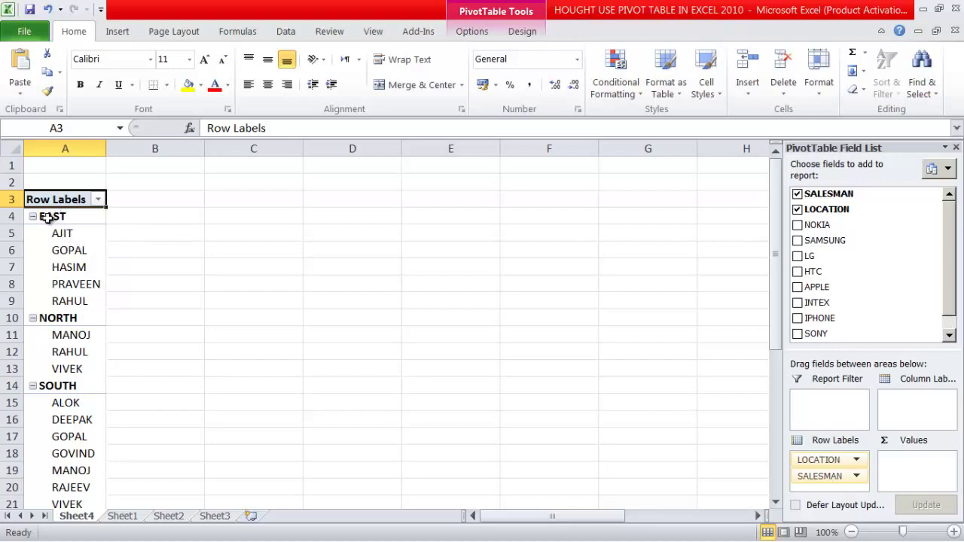
pyautogui.scroll(-1, 81, 320)
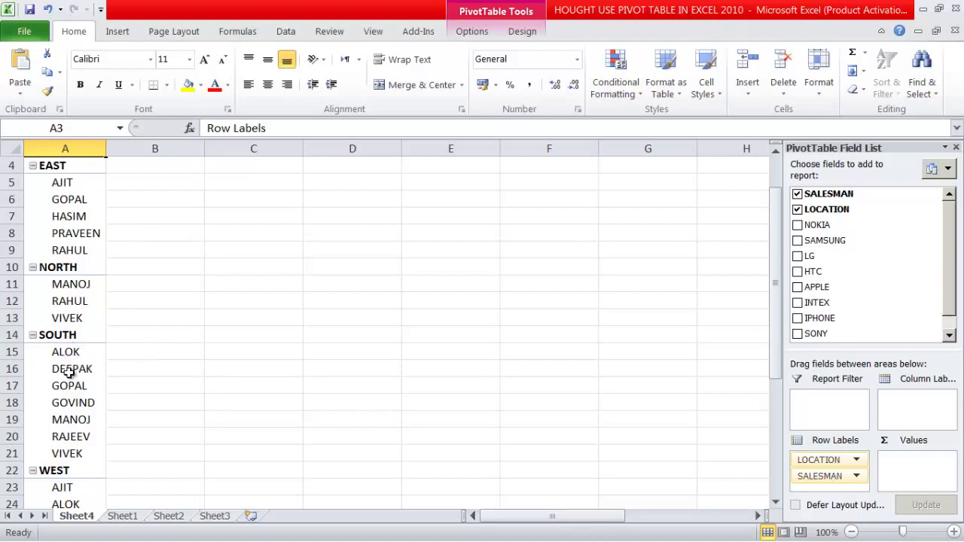
pyautogui.scroll(-2, 68, 369)
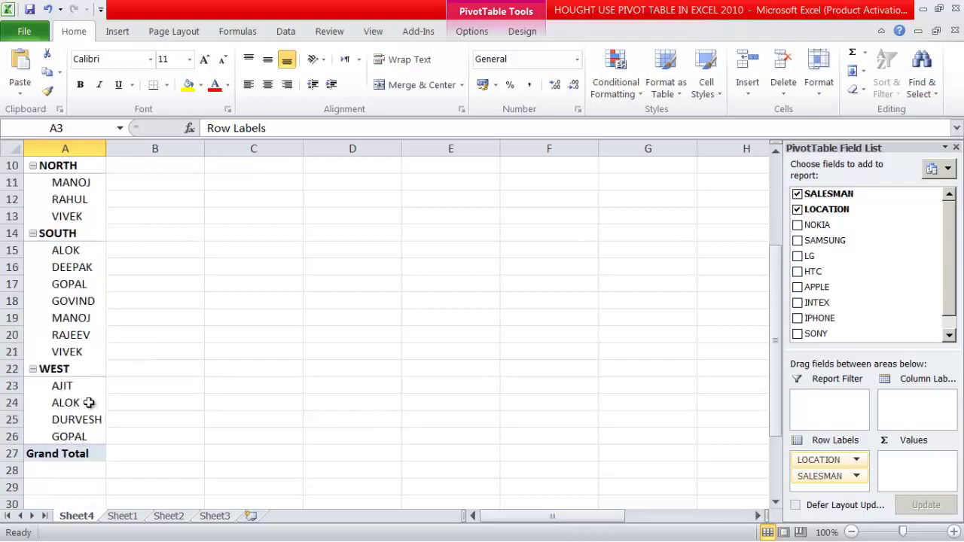
pyautogui.scroll(3, 88, 403)
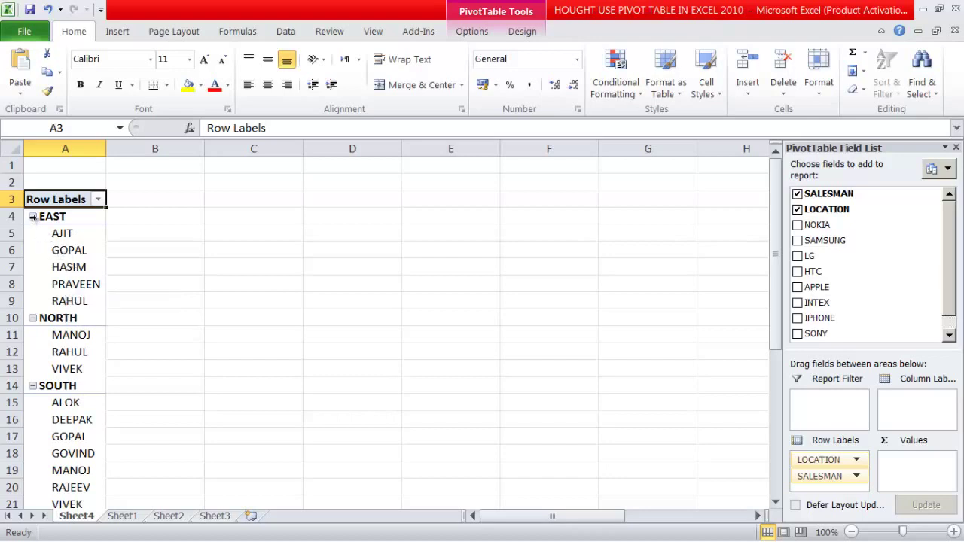
# Collapse the EAST, NORTH, SOUTH and WEST groups in the PivotTable to their location headings.
pyautogui.click(32, 216)
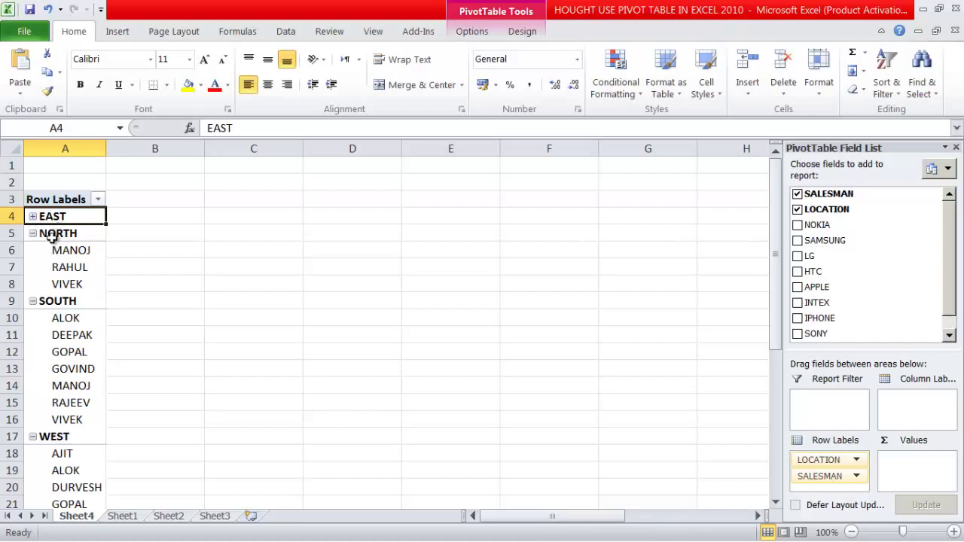
pyautogui.click(33, 234)
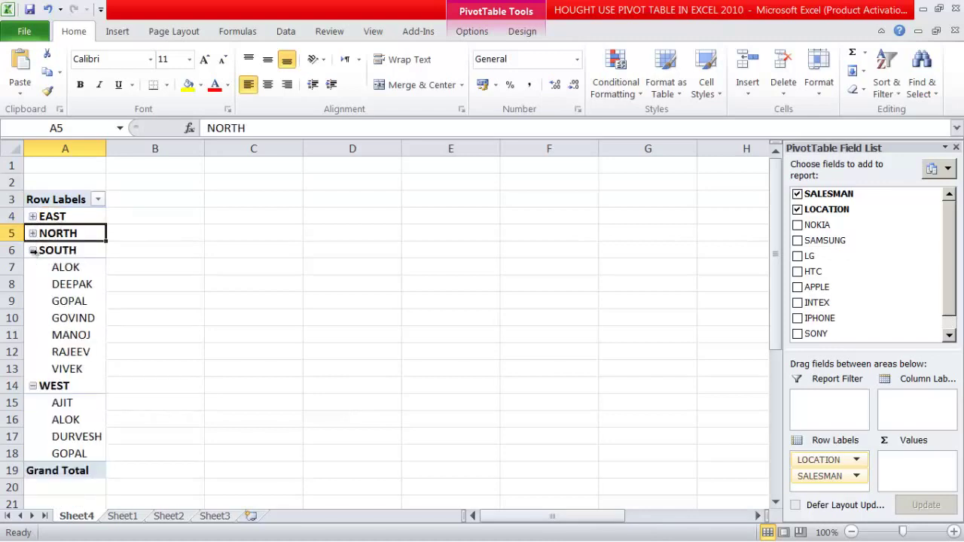
pyautogui.click(37, 284)
pyautogui.click(32, 250)
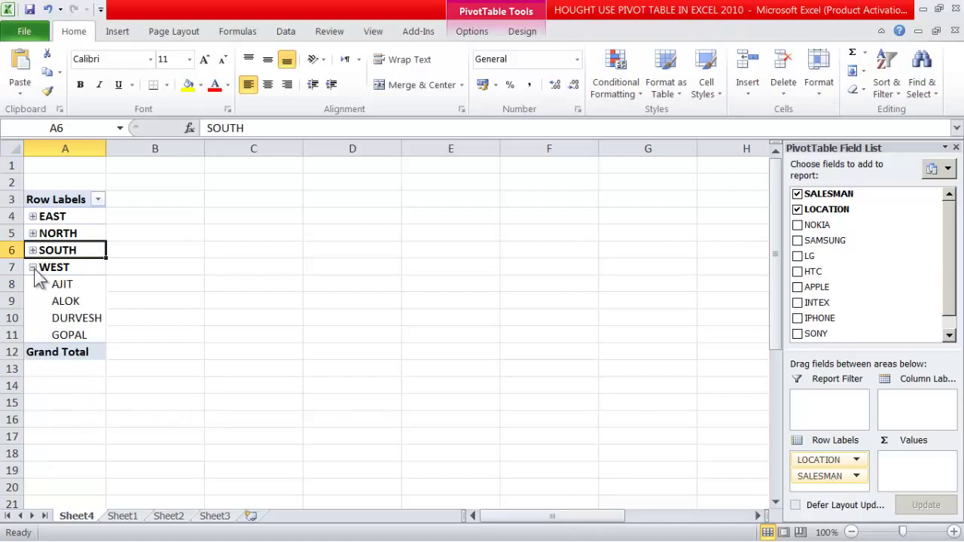
pyautogui.click(33, 268)
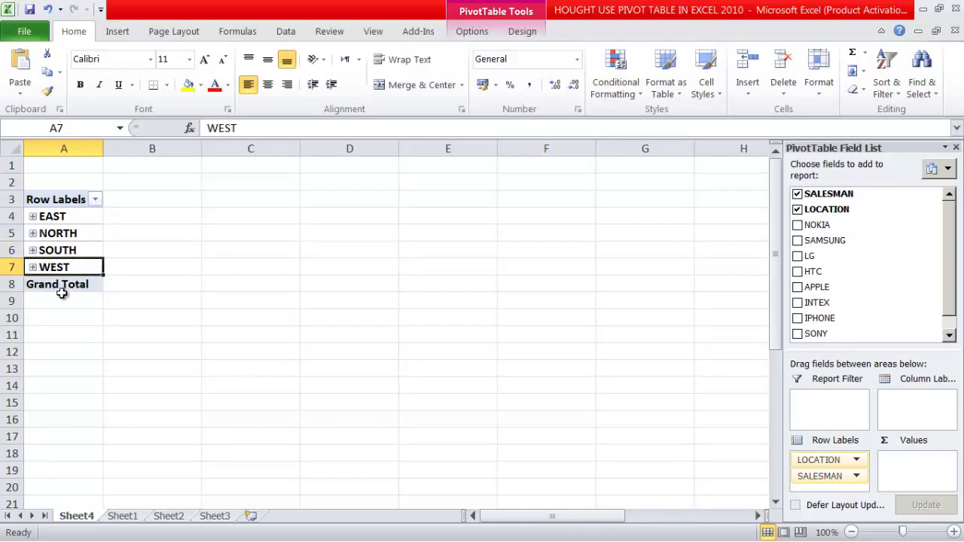
# Expand the EAST, NORTH, SOUTH and WEST groups to show the salesmen under each location.
pyautogui.click(33, 217)
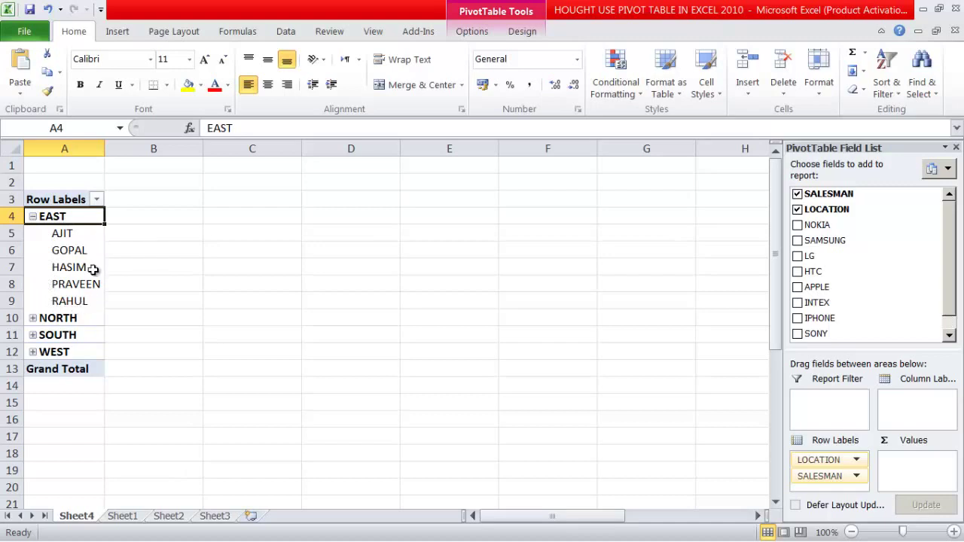
pyautogui.click(32, 319)
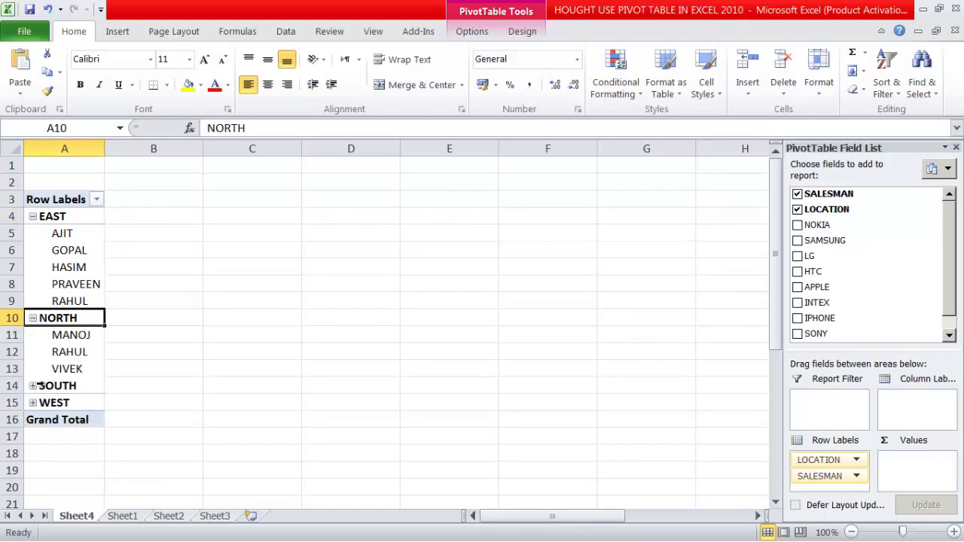
pyautogui.click(32, 386)
pyautogui.scroll(-2, 60, 452)
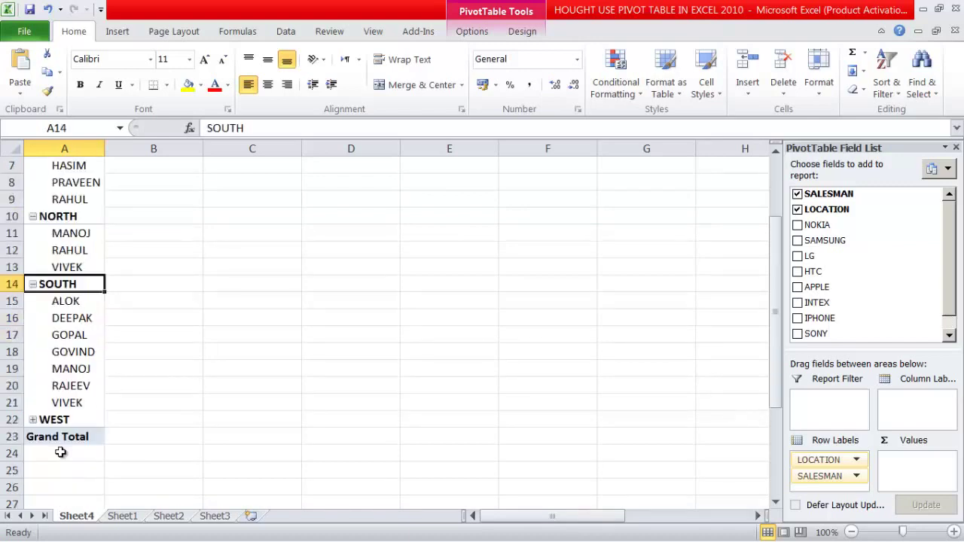
pyautogui.click(32, 419)
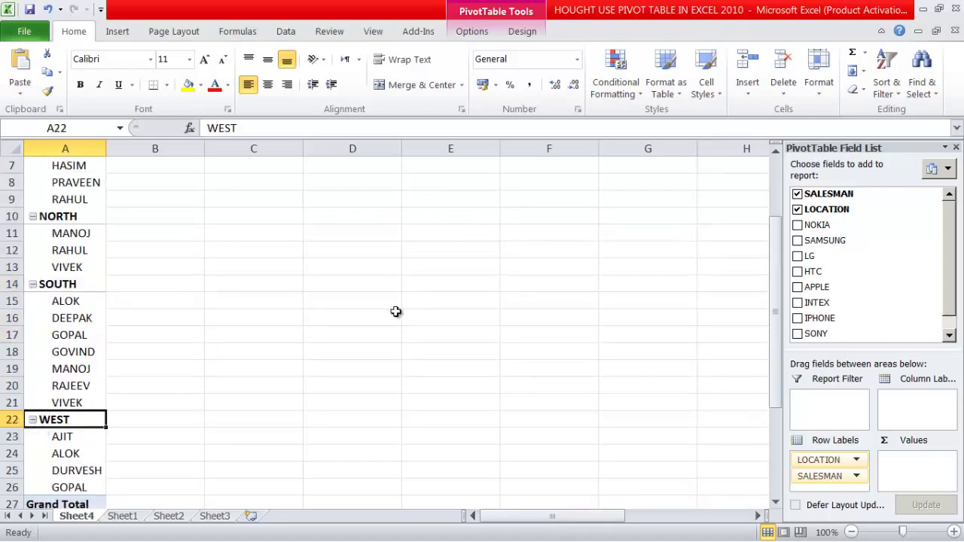
pyautogui.scroll(2, 318, 307)
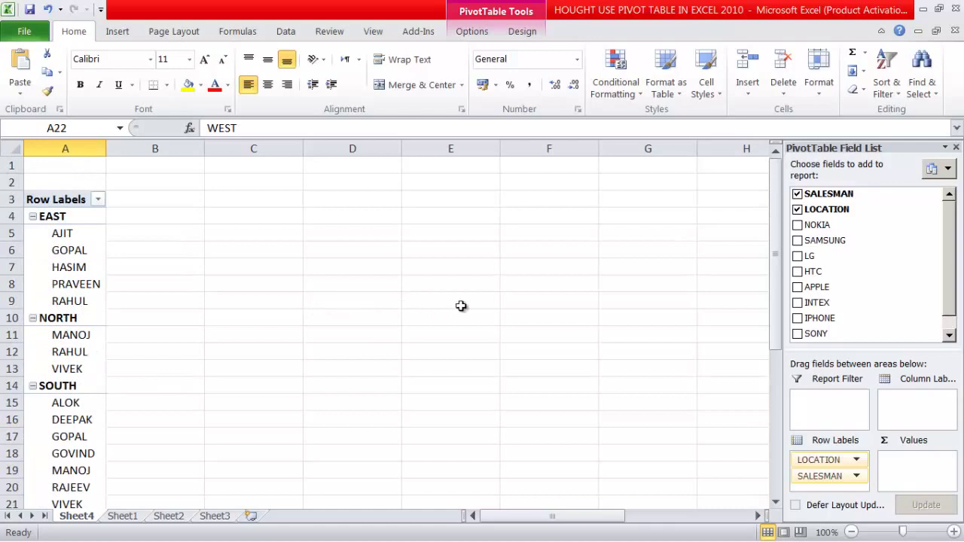
# Add NOKIA to the PivotTable values, reorder the row labels so LOCATION falls below SALESMAN, and look through the list.
pyautogui.click(798, 226)
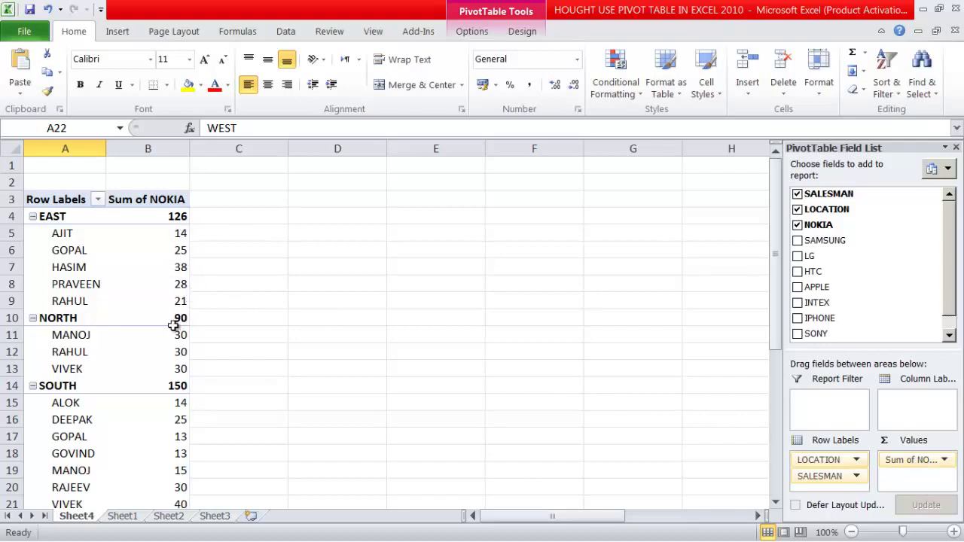
pyautogui.moveTo(186, 329)
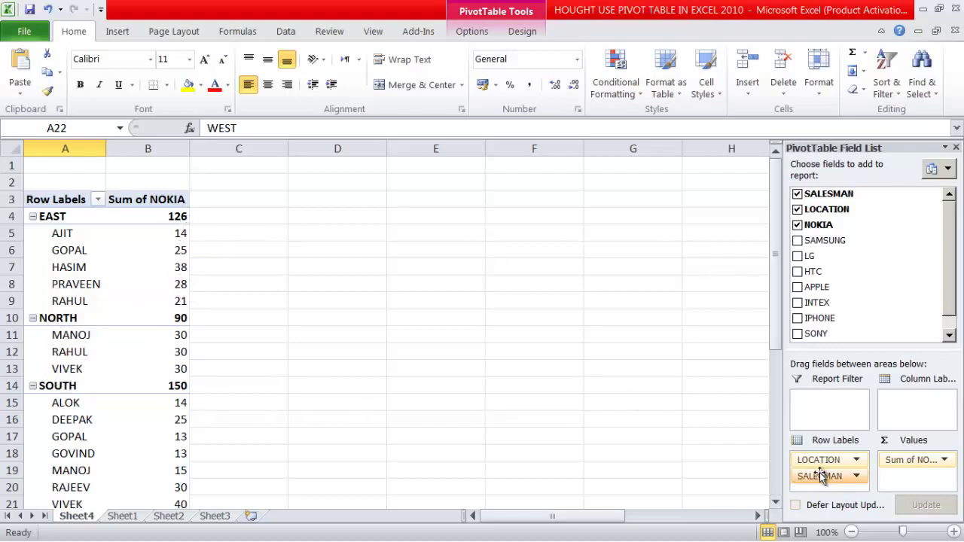
pyautogui.moveTo(822, 460); pyautogui.dragTo(824, 494)
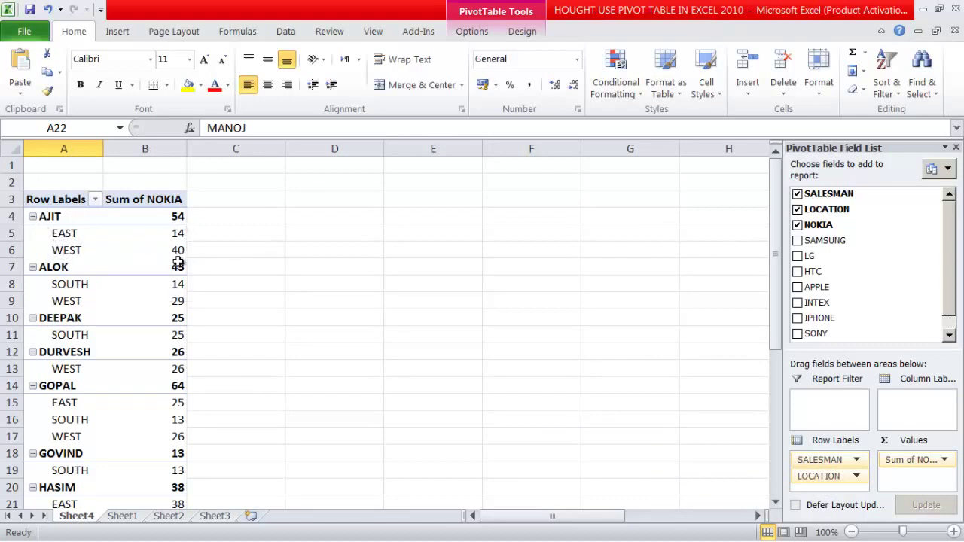
pyautogui.scroll(-6, 140, 311)
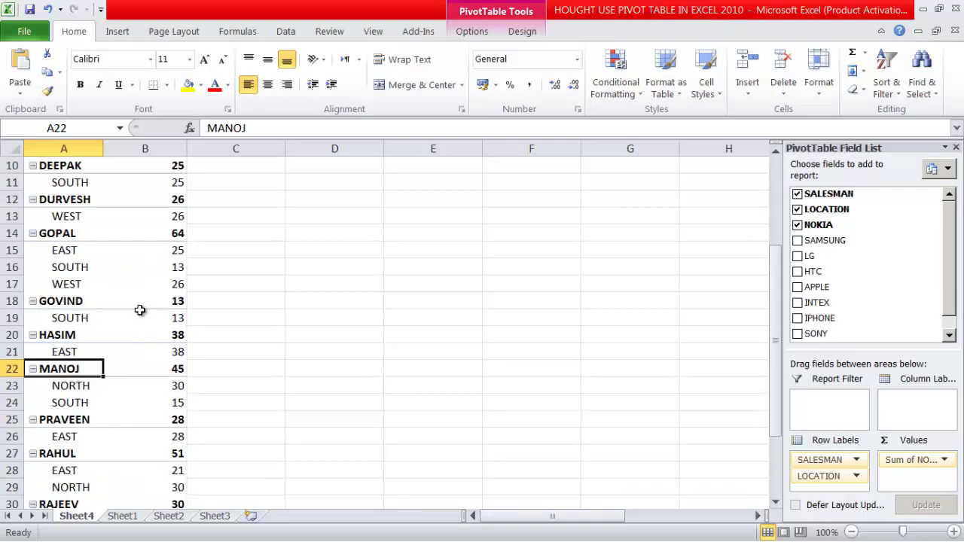
pyautogui.scroll(-1, 165, 352)
pyautogui.scroll(7, 165, 352)
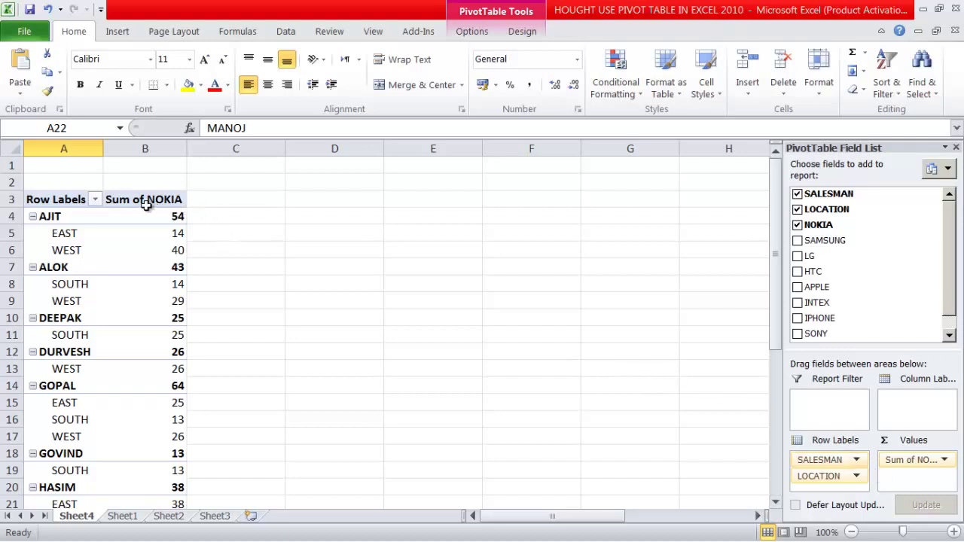
# Add the SAMSUNG, LG, HTC, APPLE, INTEX, IPHONE and SONY fields to the PivotTable and look through the sums.
pyautogui.click(797, 241)
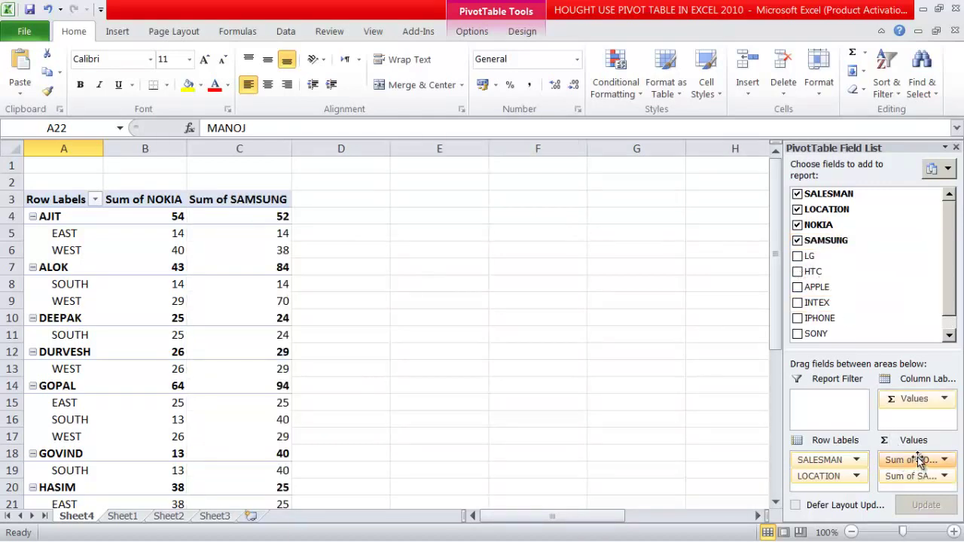
pyautogui.click(798, 256)
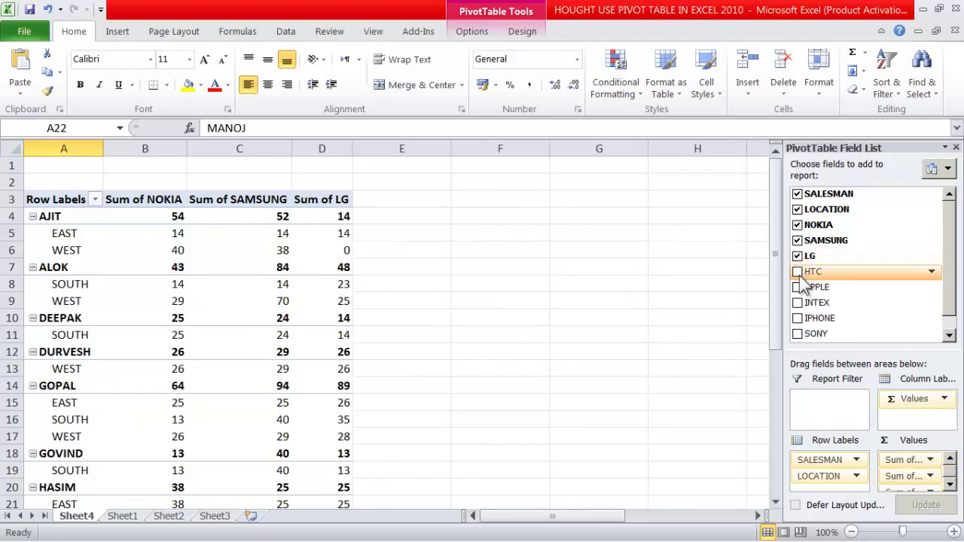
pyautogui.click(798, 271)
pyautogui.click(797, 287)
pyautogui.click(798, 303)
pyautogui.click(798, 318)
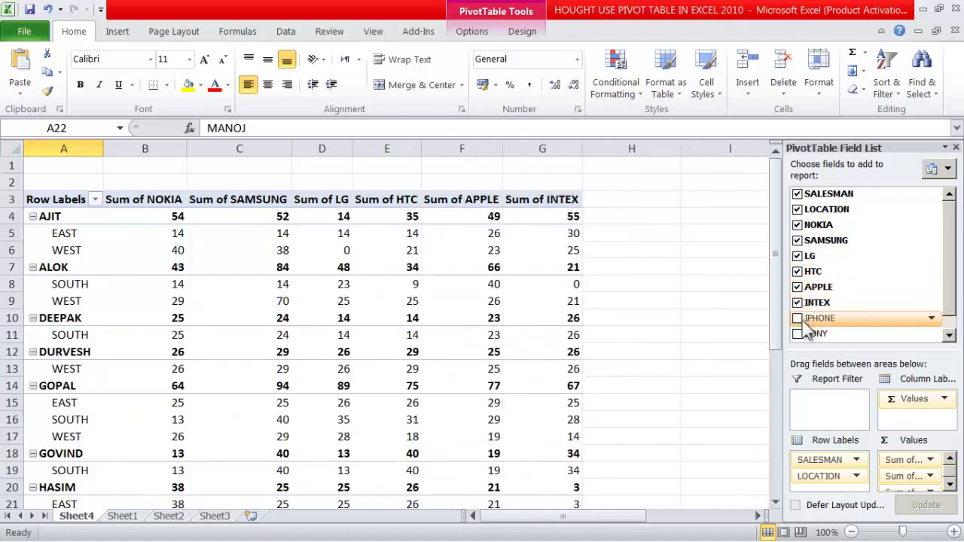
pyautogui.click(800, 334)
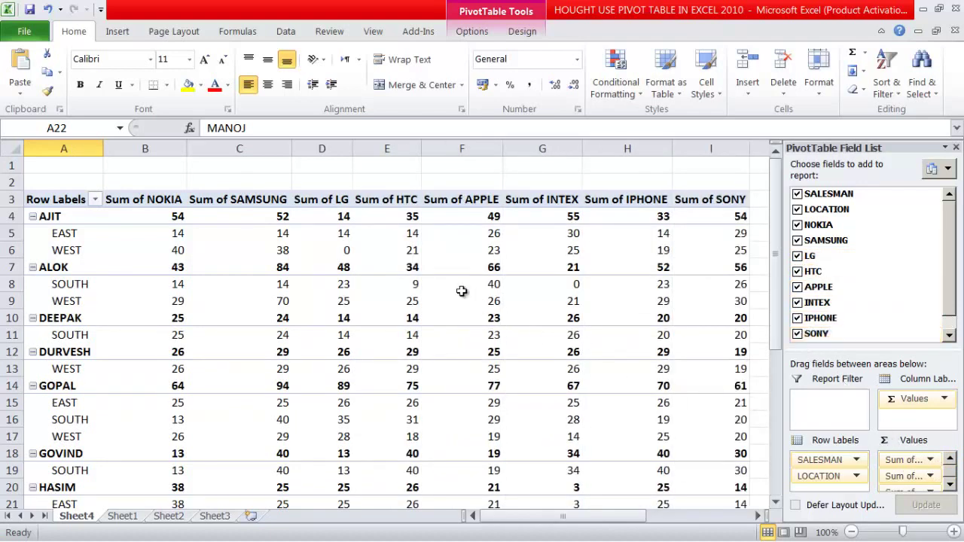
pyautogui.scroll(-7, 610, 276)
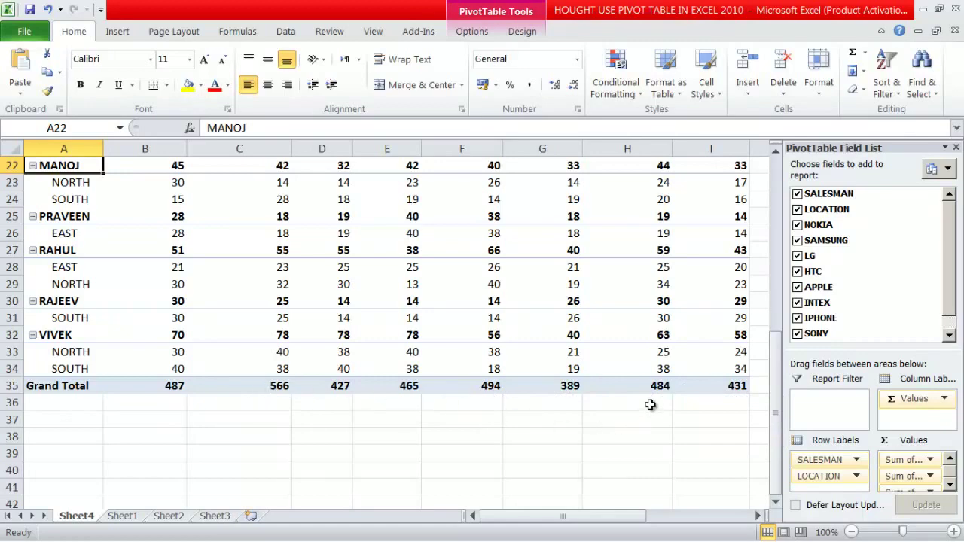
pyautogui.scroll(7, 645, 405)
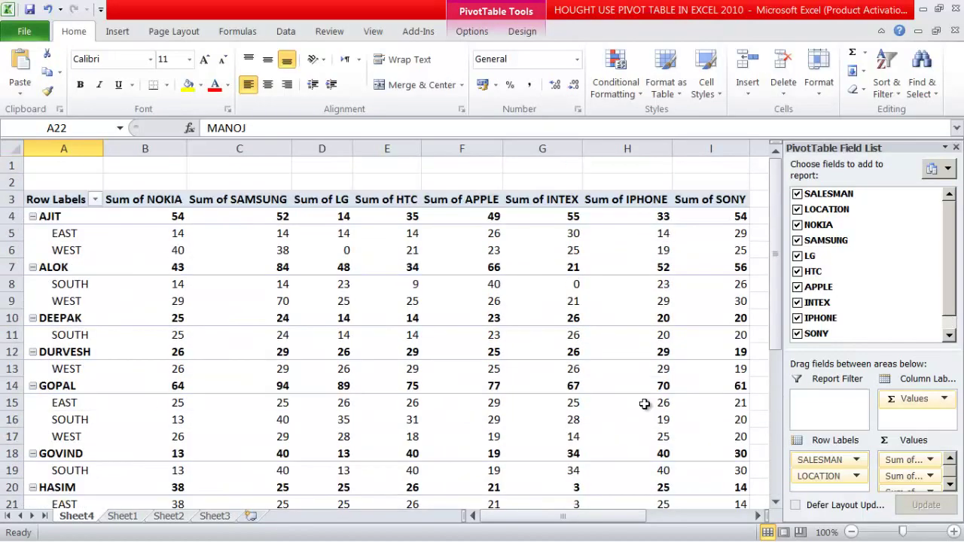
# Place LOCATION above SALESMAN in the row labels and look through the brand sums per location down to the grand total.
pyautogui.scroll(-4, 593, 334)
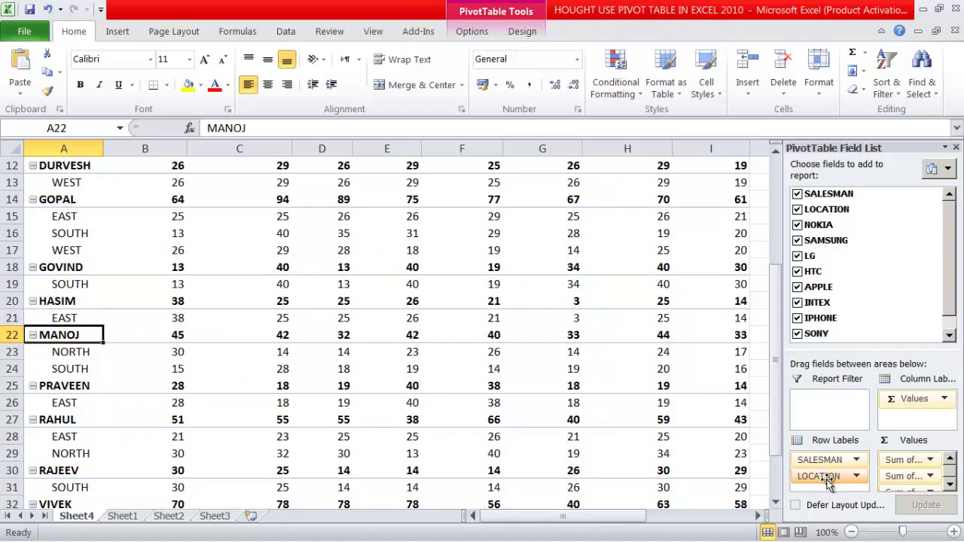
pyautogui.moveTo(826, 481); pyautogui.dragTo(834, 463)
pyautogui.scroll(4, 444, 387)
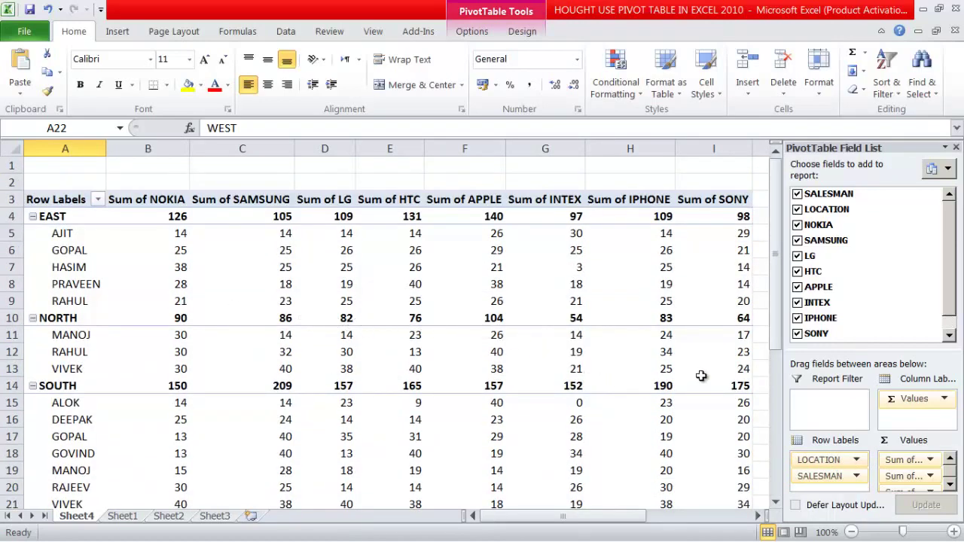
pyautogui.moveTo(777, 313); pyautogui.dragTo(772, 395)
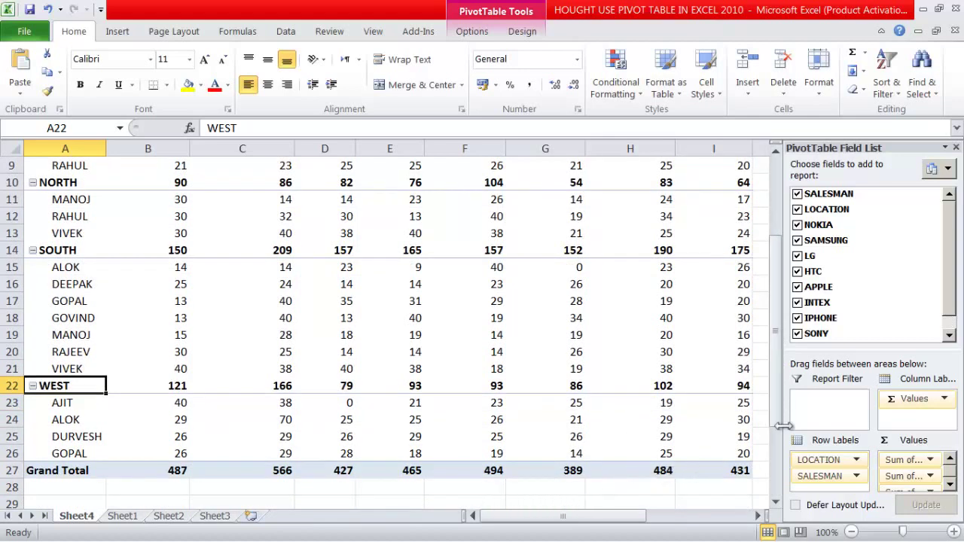
pyautogui.click(776, 397)
pyautogui.moveTo(777, 326); pyautogui.dragTo(777, 231)
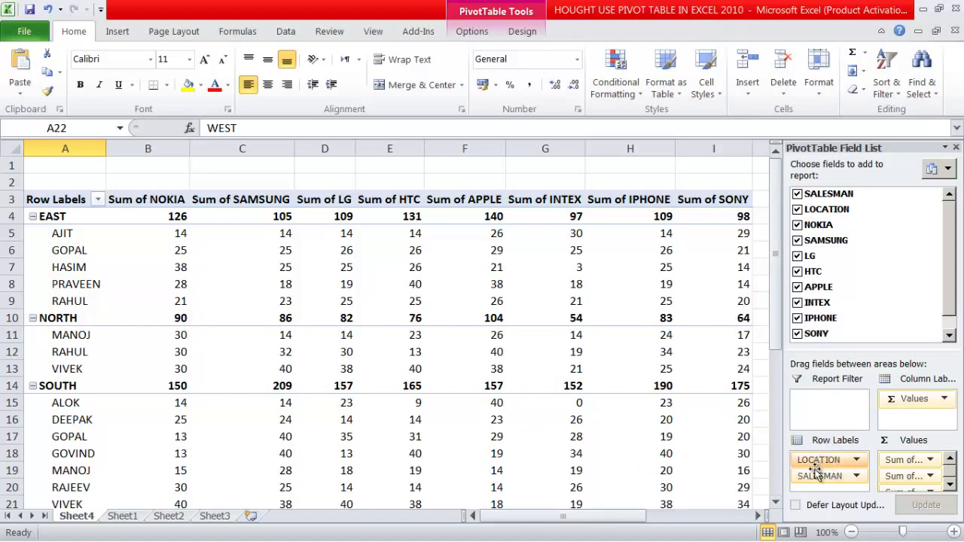
# Make SALESMAN the report filter and remove the LOCATION field from the row labels.
pyautogui.moveTo(822, 482); pyautogui.dragTo(825, 410)
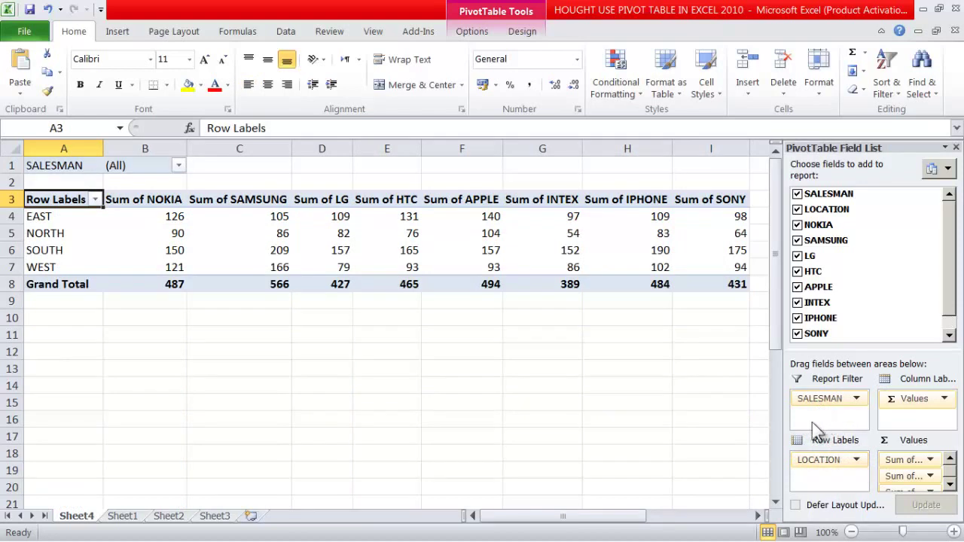
pyautogui.click(856, 459)
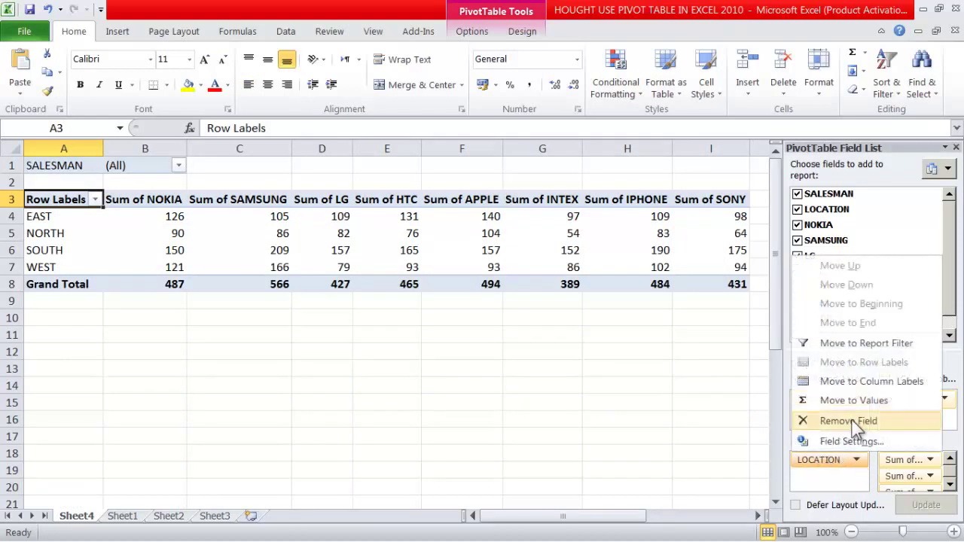
pyautogui.click(854, 421)
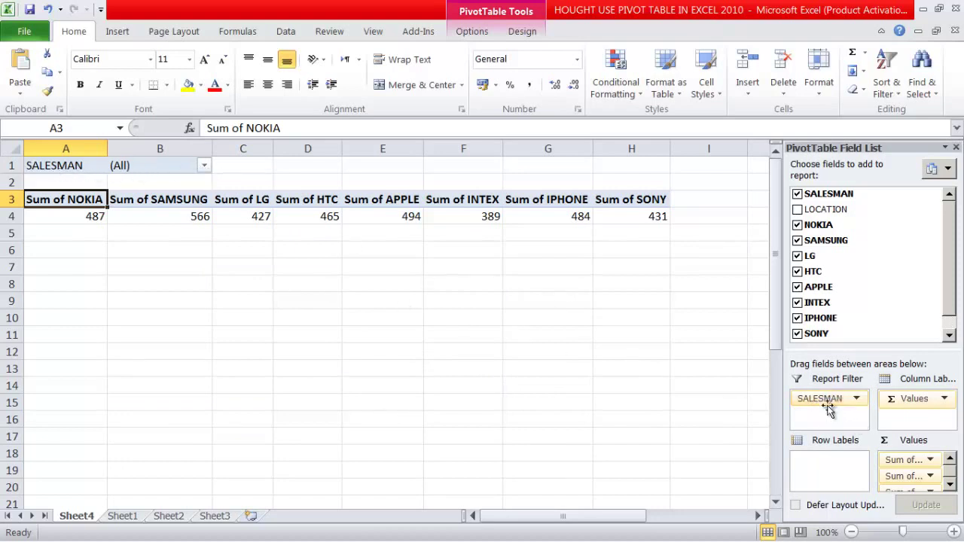
# Filter the report to the first salesman in the SALESMAN list, leaving multiple-item selection off.
pyautogui.click(205, 168)
pyautogui.moveTo(196, 223)
pyautogui.mouseDown()
pyautogui.moveTo(203, 254)
pyautogui.moveTo(202, 223)
pyautogui.mouseUp()
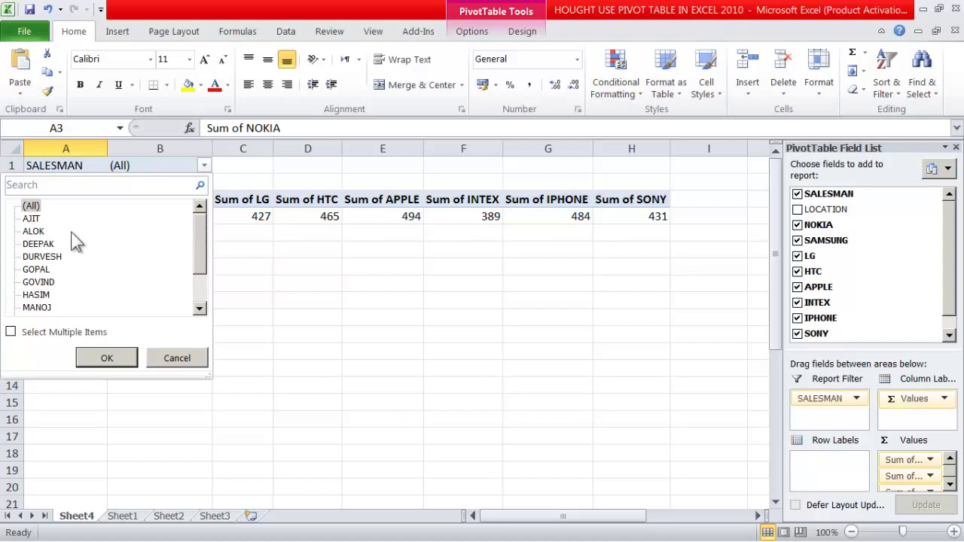
pyautogui.click(30, 219)
pyautogui.click(11, 332)
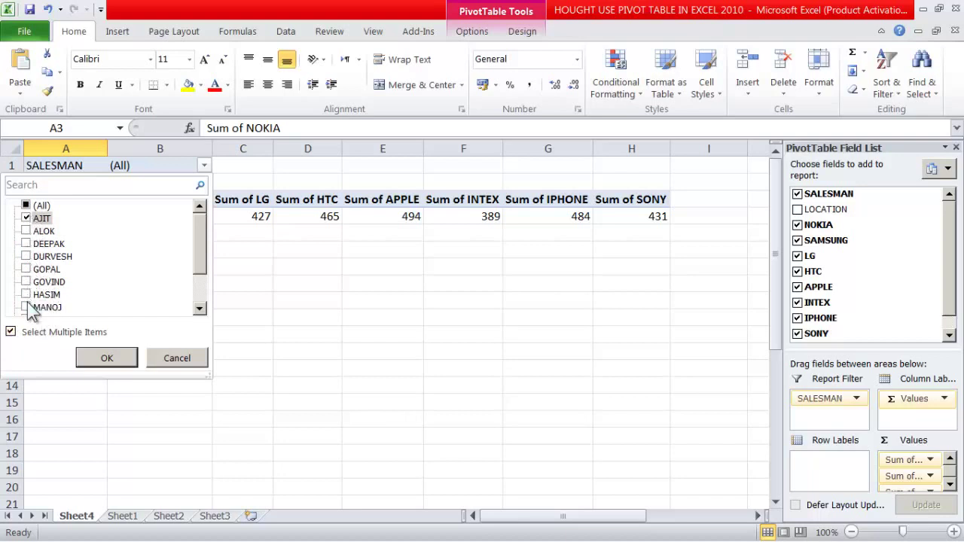
pyautogui.click(11, 332)
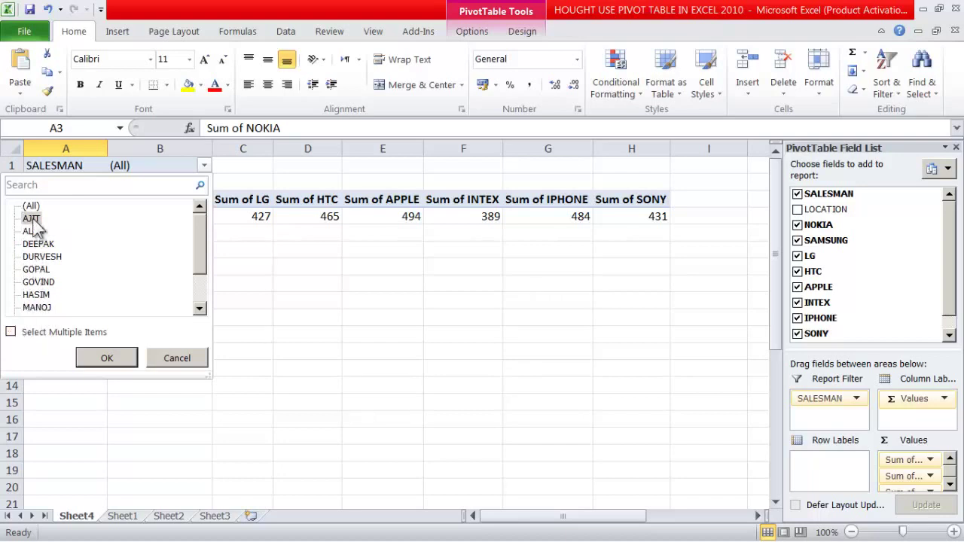
pyautogui.click(104, 358)
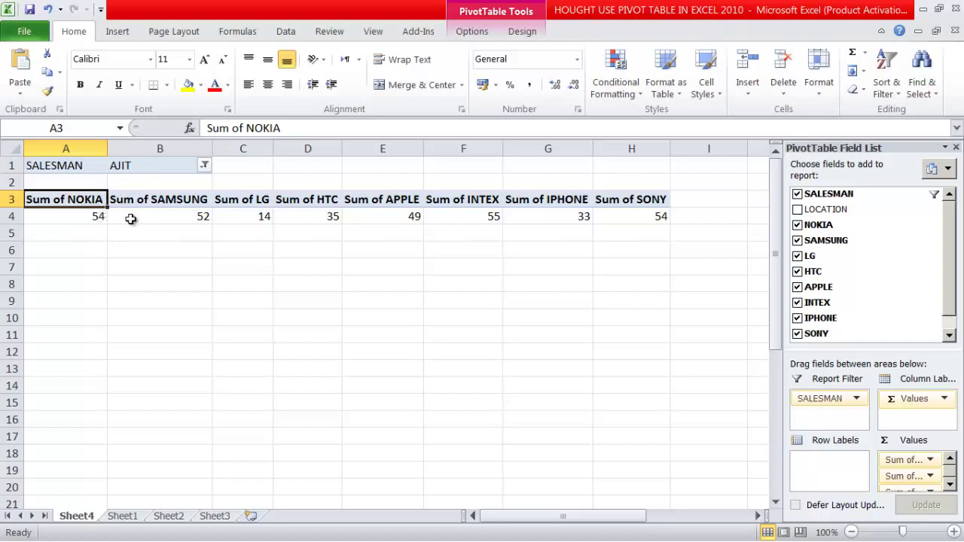
# Examine the filtered salesman's sums for the phone brands, from NOKIA across to SONY.
pyautogui.moveTo(195, 215)
pyautogui.click(156, 203)
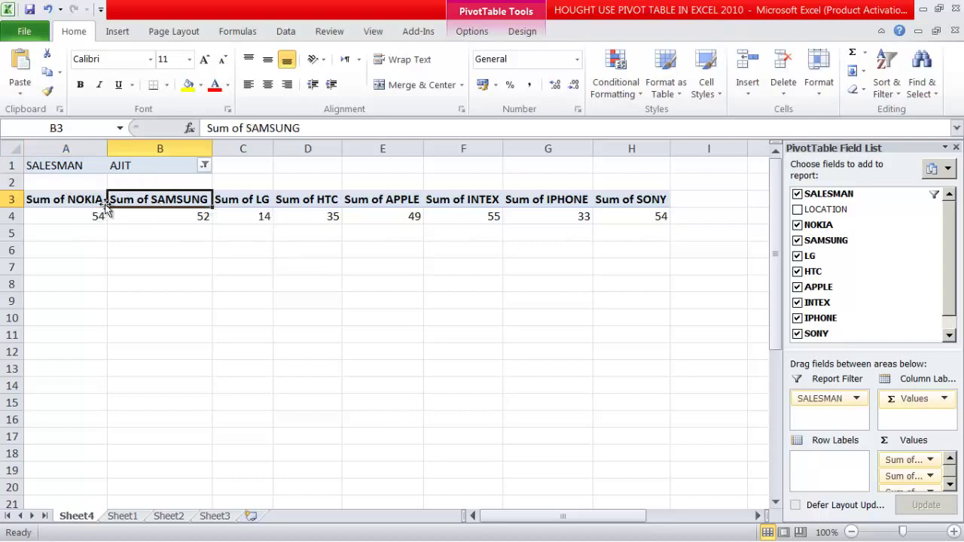
pyautogui.click(89, 204)
pyautogui.click(251, 207)
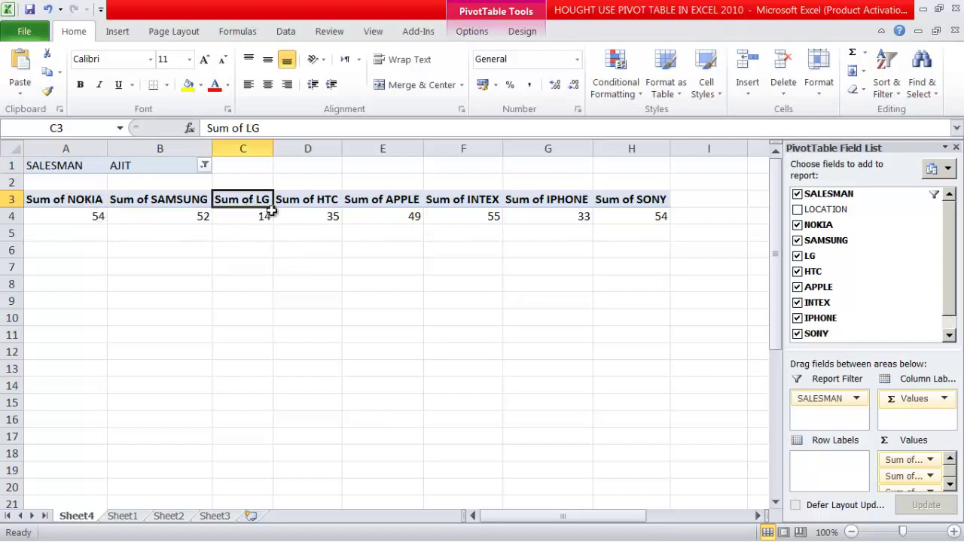
pyautogui.click(323, 202)
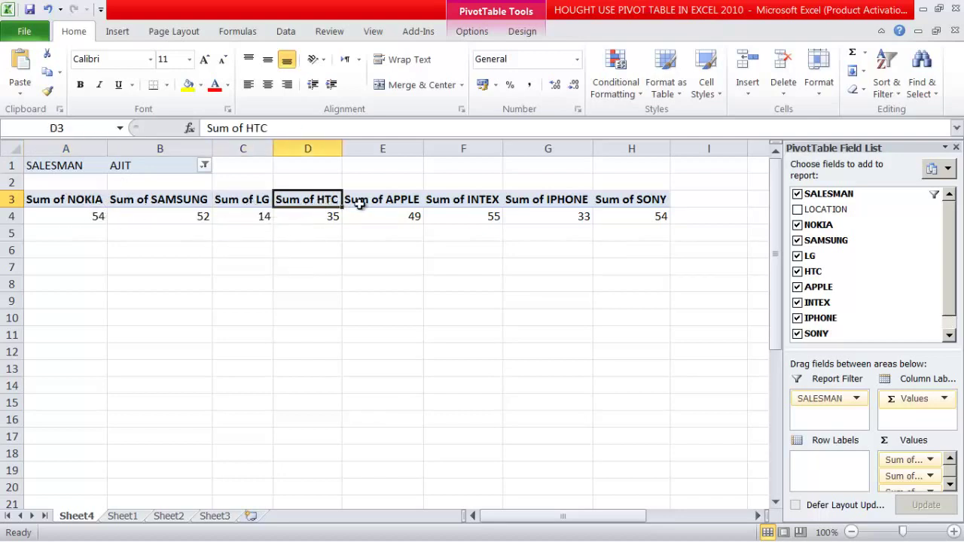
pyautogui.click(648, 221)
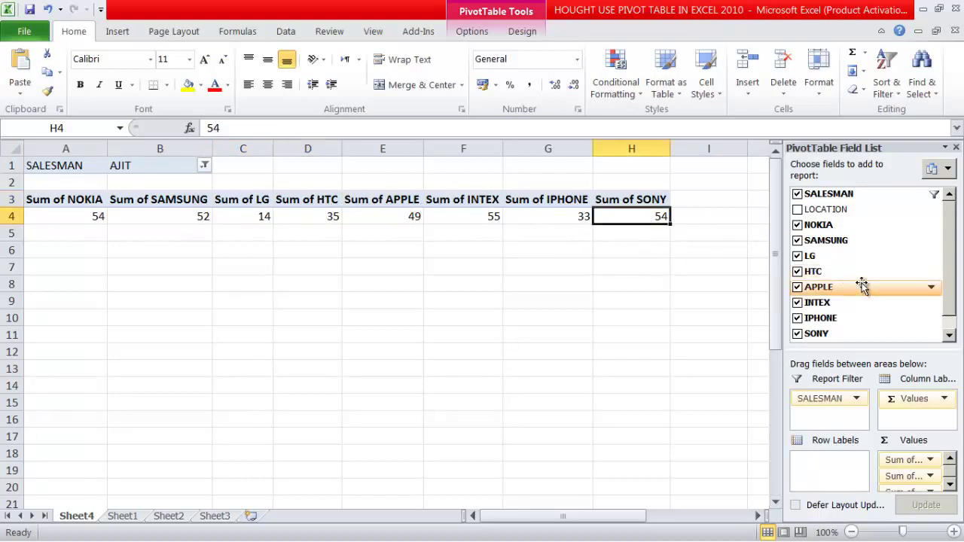
# Add the TOTAL SALE field to the PivotTable values and look at its sum for the filtered salesman.
pyautogui.scroll(-1, 951, 292)
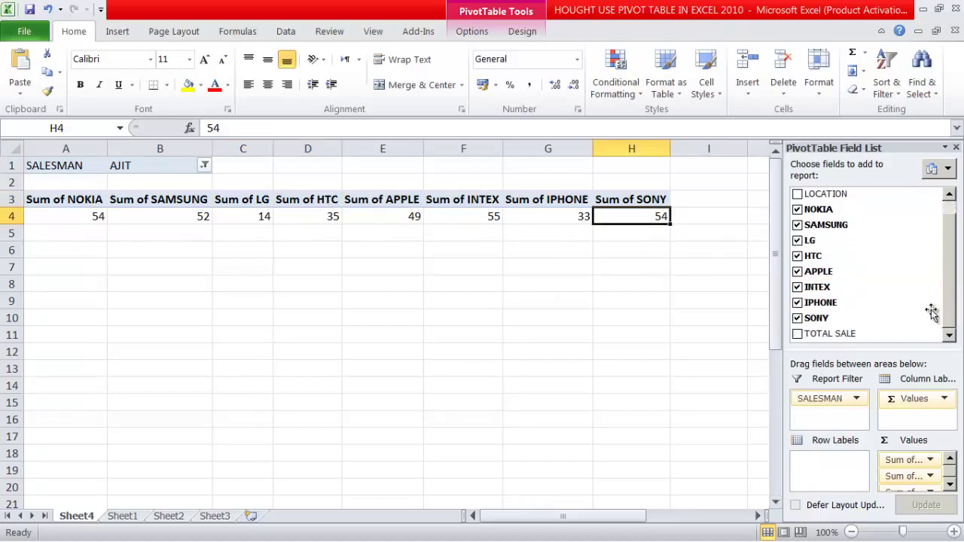
pyautogui.click(799, 335)
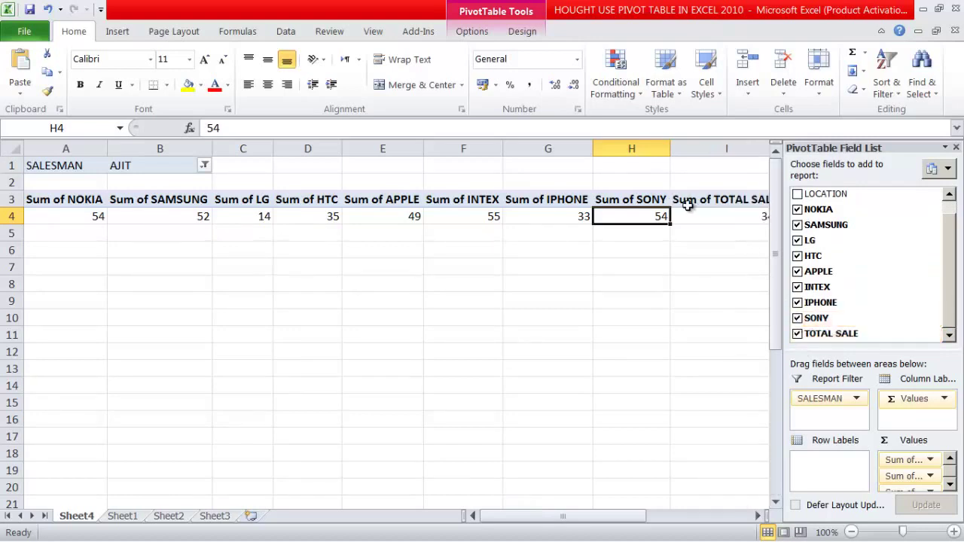
pyautogui.moveTo(608, 527); pyautogui.dragTo(553, 525)
# Filter the report to the fifth salesman in the SALESMAN list and look across the brand sums.
pyautogui.click(205, 165)
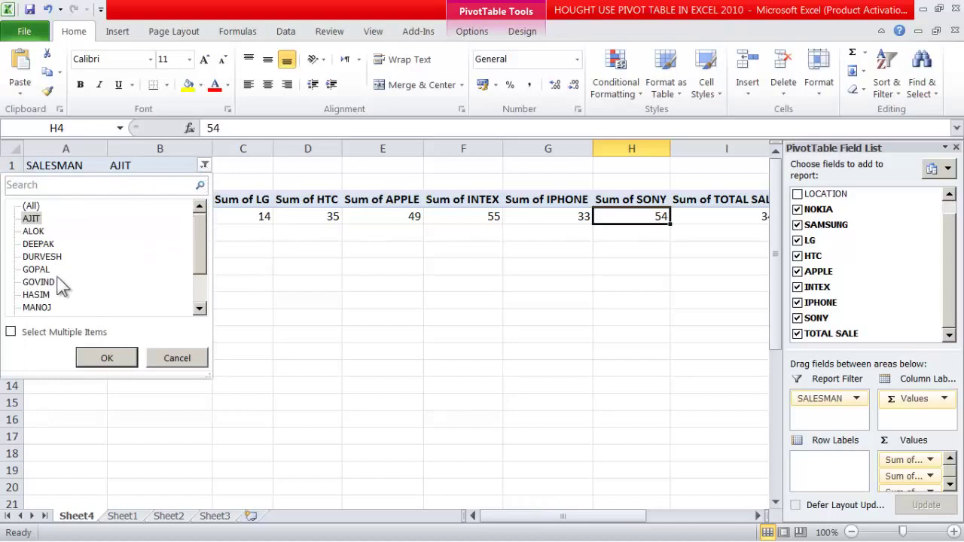
pyautogui.click(35, 269)
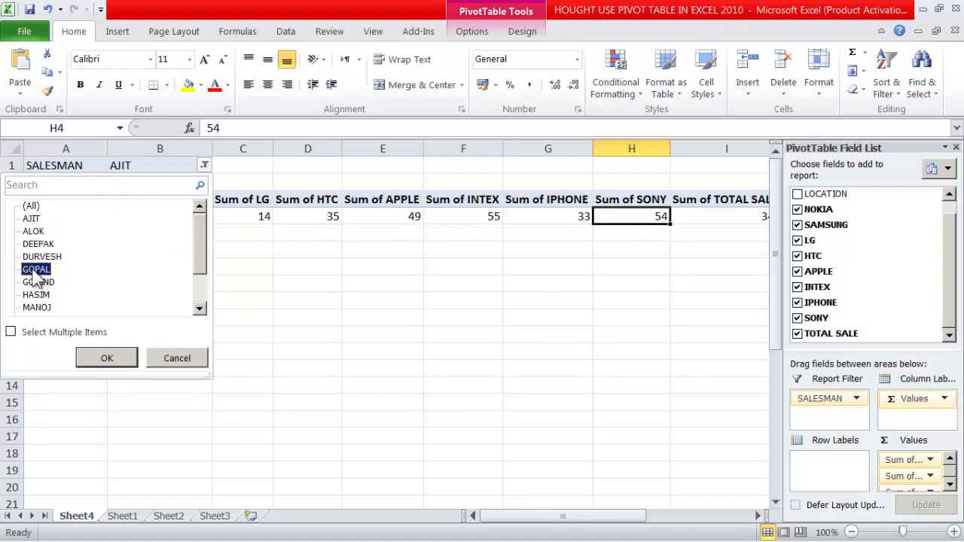
pyautogui.click(107, 357)
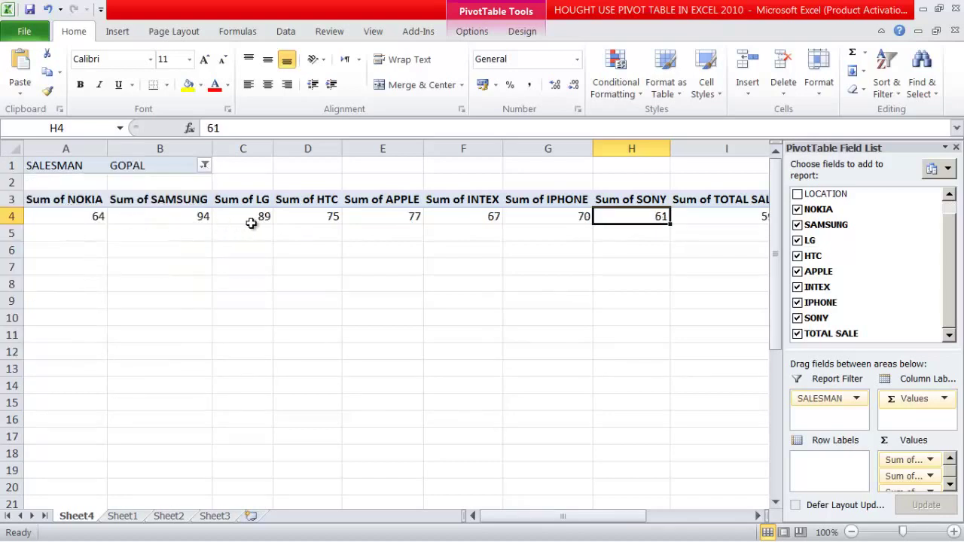
pyautogui.moveTo(573, 219)
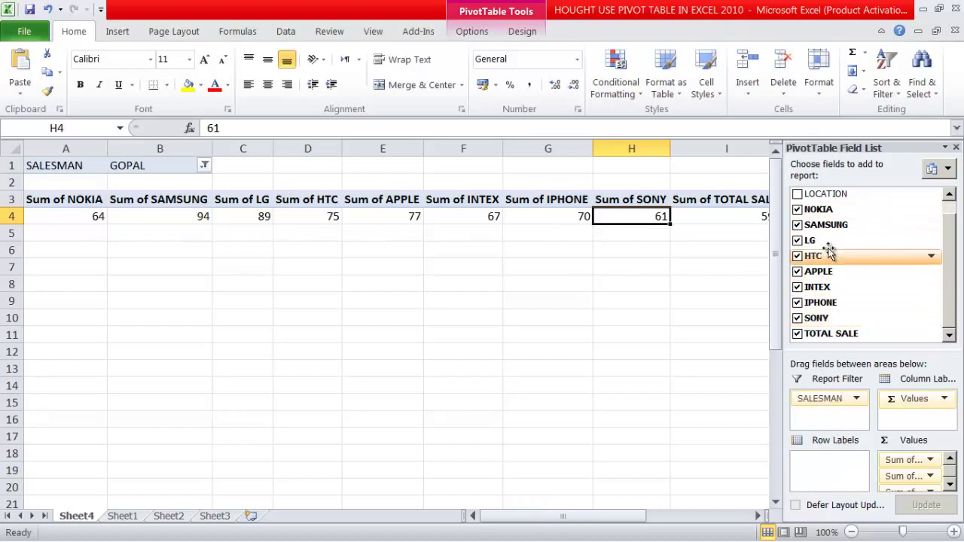
# Place LOCATION in the row labels and filter the report to the sixth salesman in the SALESMAN list.
pyautogui.moveTo(825, 194); pyautogui.dragTo(817, 479)
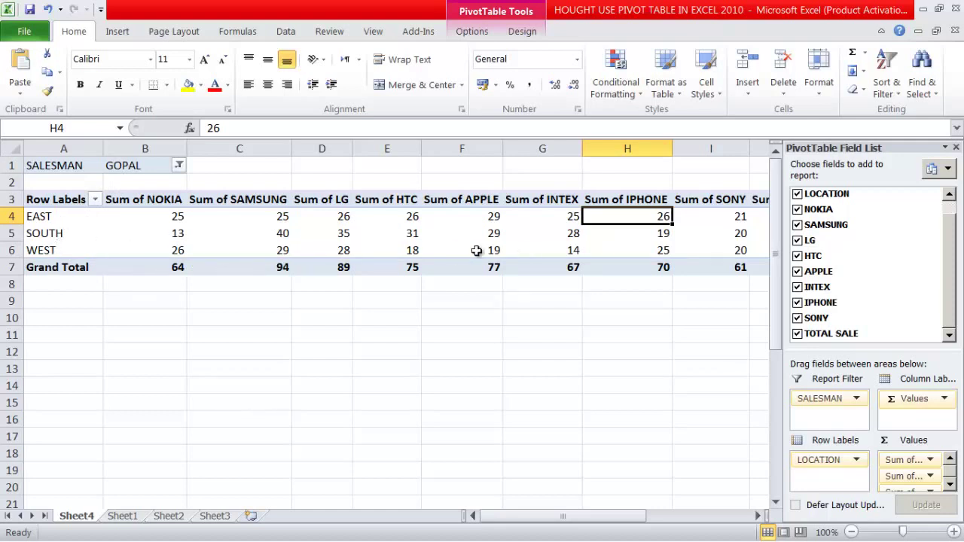
pyautogui.click(179, 165)
pyautogui.click(42, 282)
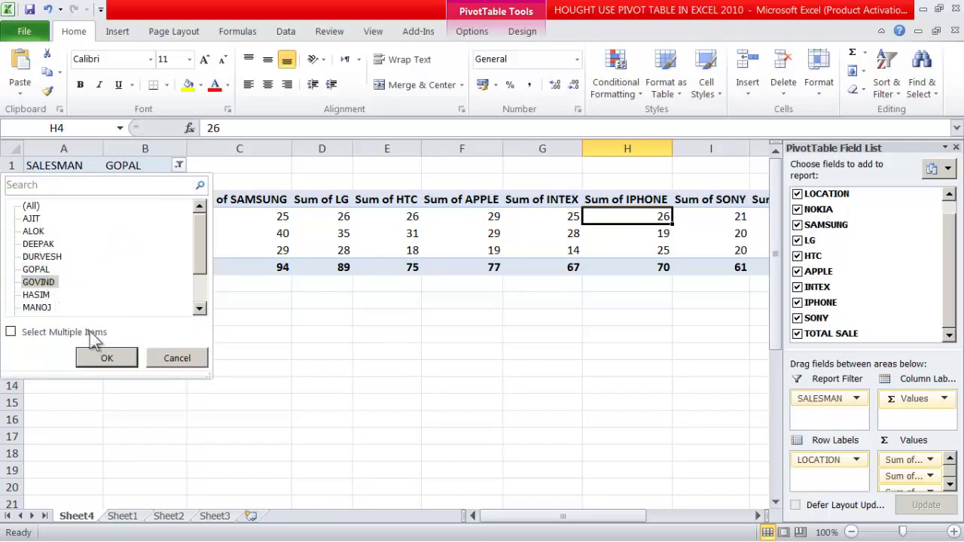
pyautogui.click(106, 357)
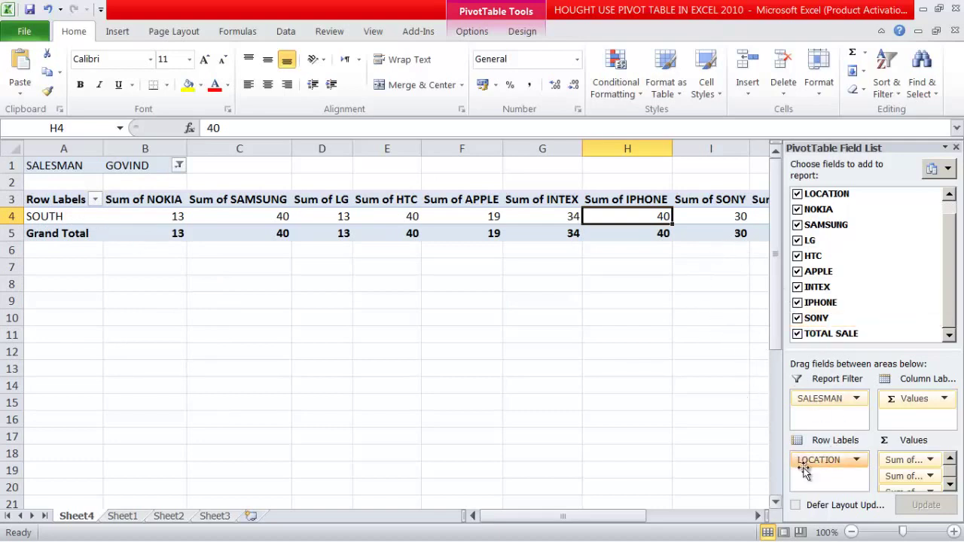
# Move LOCATION from the row labels to the report filter below SALESMAN and filter it to EAST.
pyautogui.moveTo(824, 459); pyautogui.dragTo(828, 416)
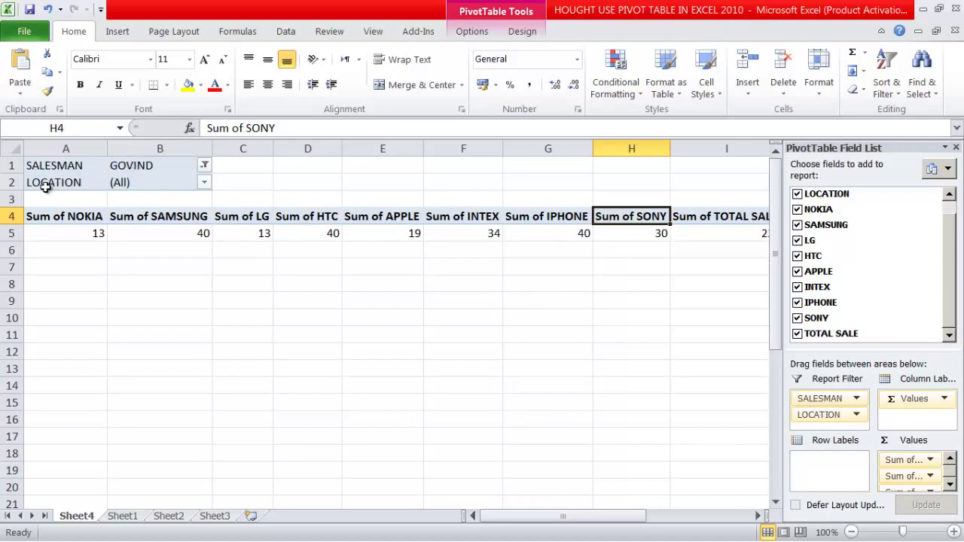
pyautogui.click(204, 182)
pyautogui.click(33, 234)
pyautogui.click(105, 374)
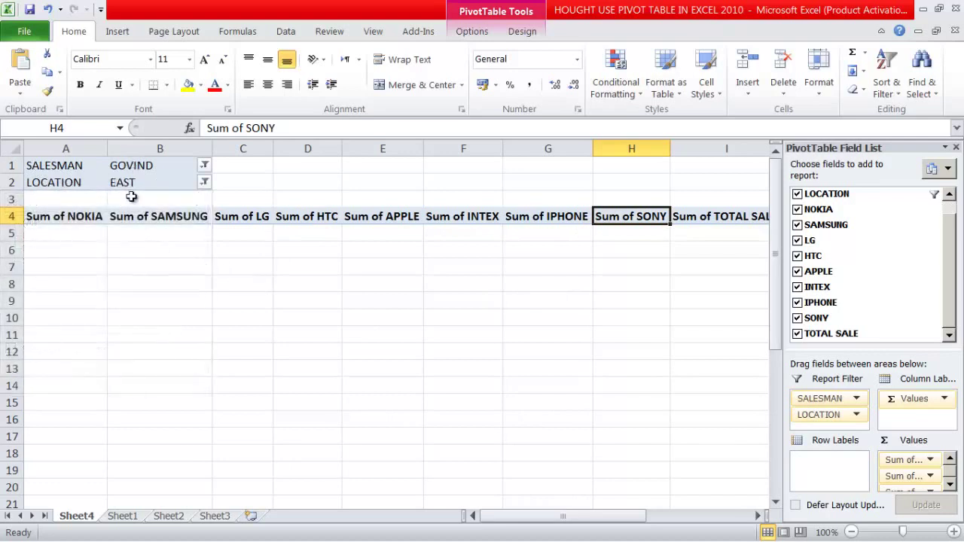
# Reset the SALESMAN report filter to (All) and set the LOCATION filter to NORTH.
pyautogui.click(204, 165)
pyautogui.click(30, 207)
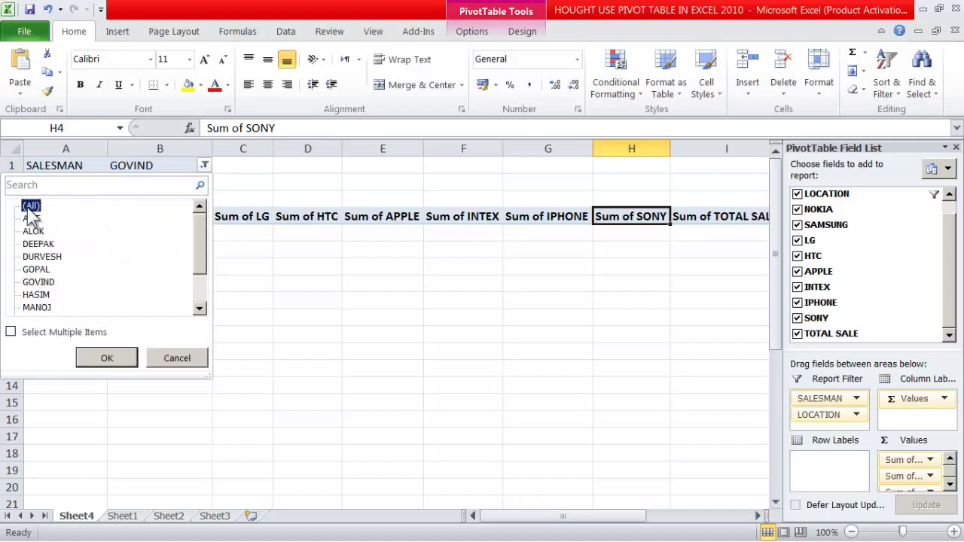
pyautogui.click(107, 359)
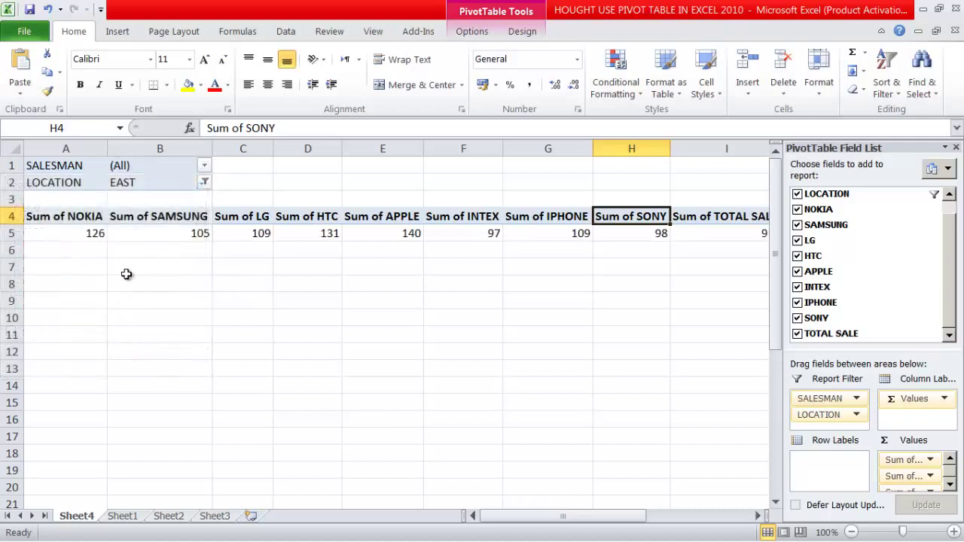
pyautogui.click(205, 183)
pyautogui.click(38, 250)
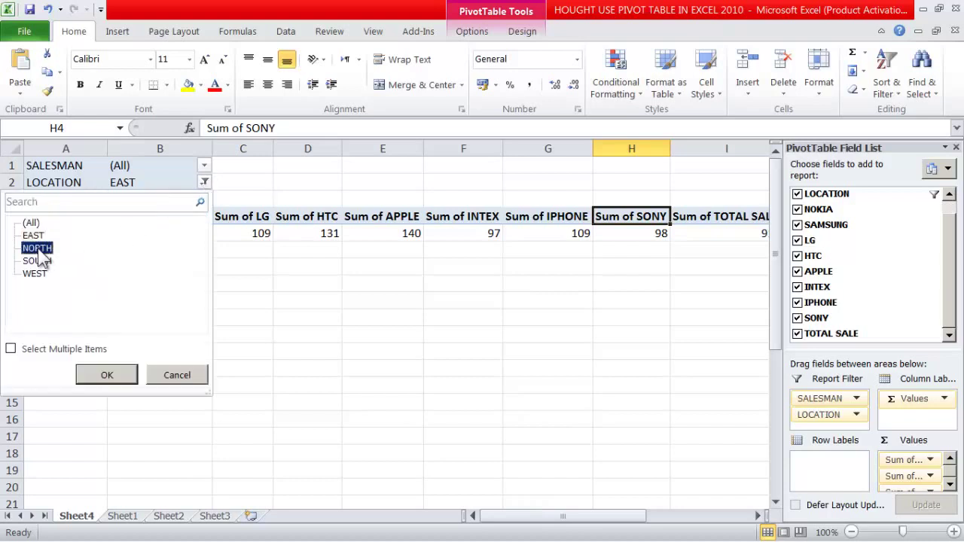
pyautogui.click(107, 377)
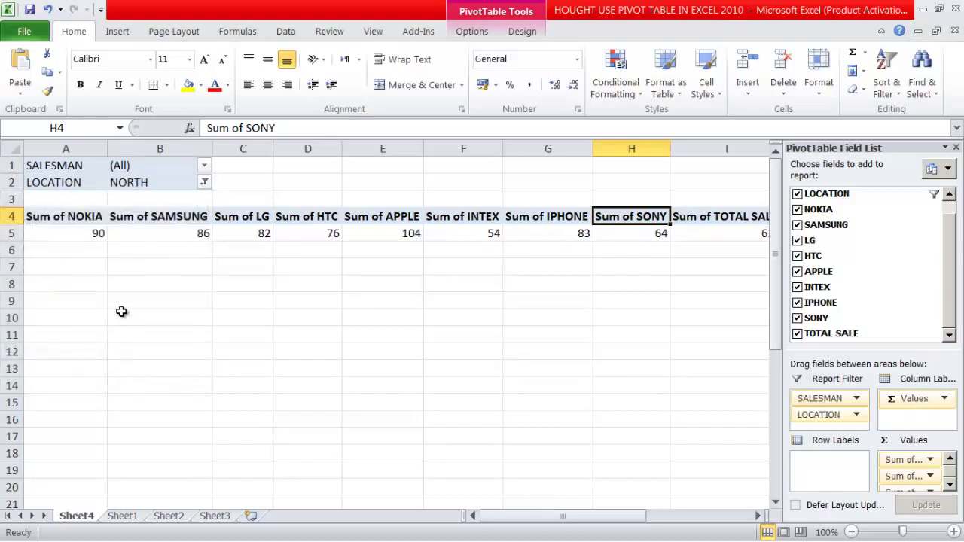
# Examine the NORTH location's sums from NOKIA across to TOTAL SALE and return to the source data on Sheet1.
pyautogui.click(75, 236)
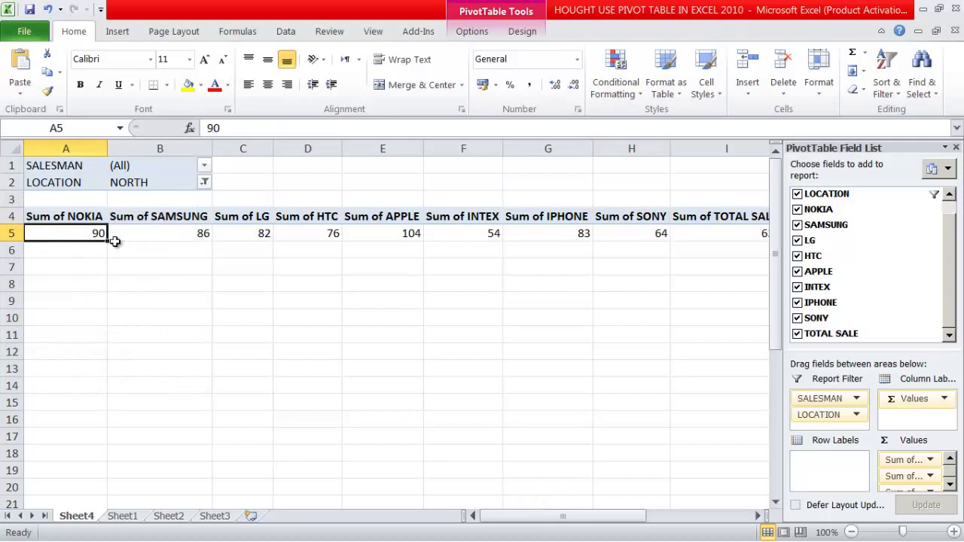
pyautogui.click(165, 237)
pyautogui.click(255, 236)
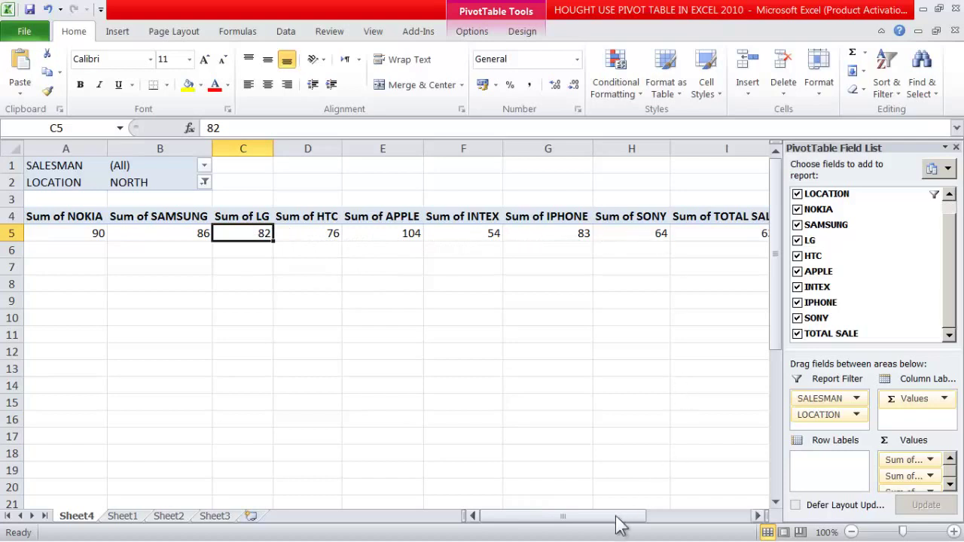
pyautogui.moveTo(602, 518); pyautogui.dragTo(631, 525)
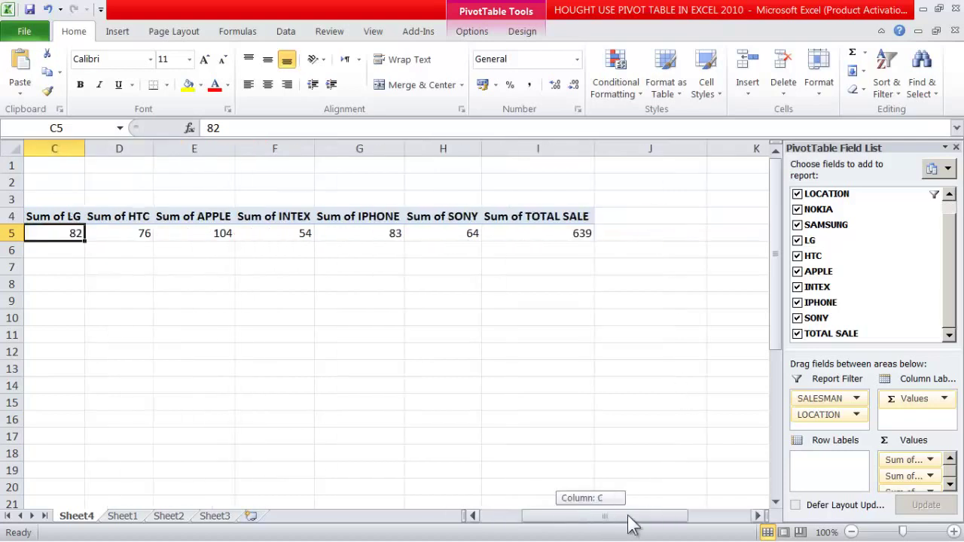
pyautogui.click(551, 235)
pyautogui.hscroll(-2, 343, 317)
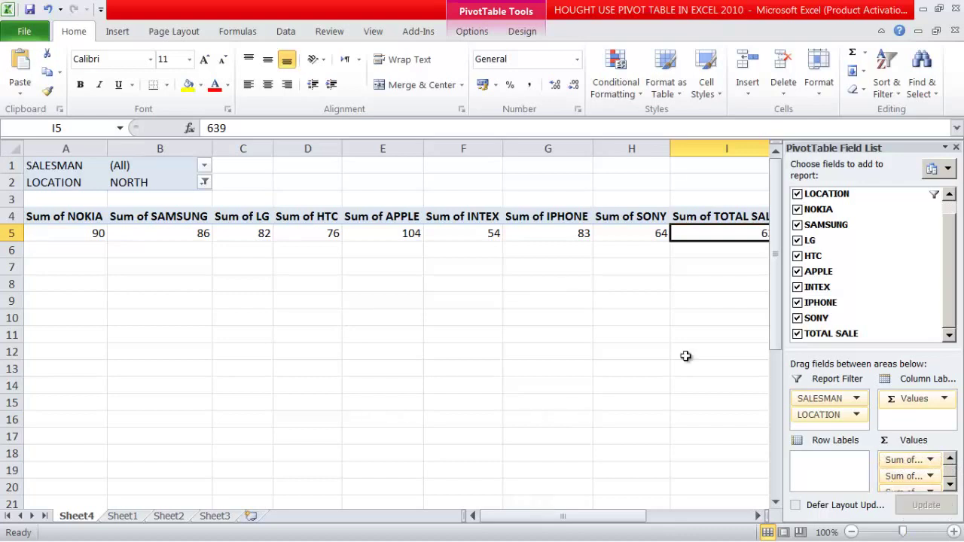
pyautogui.click(124, 516)
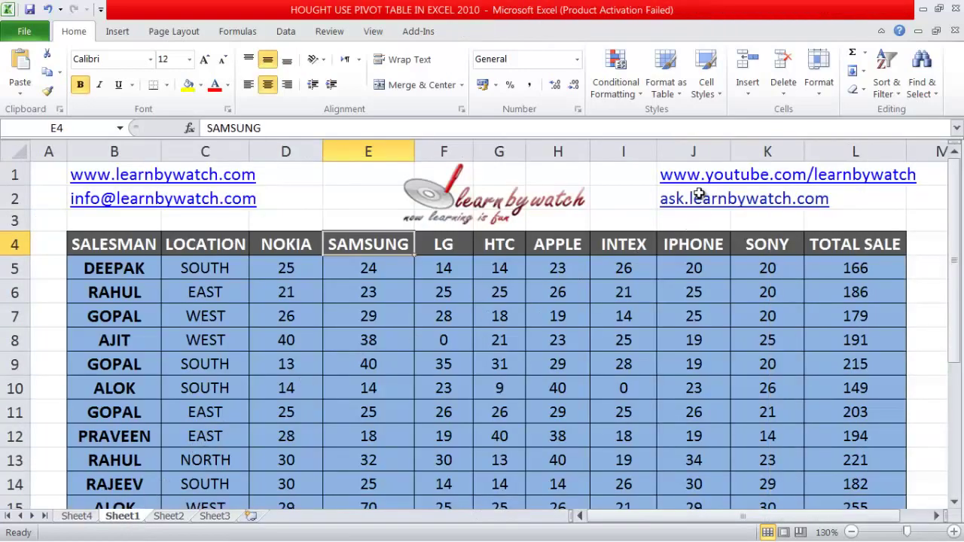